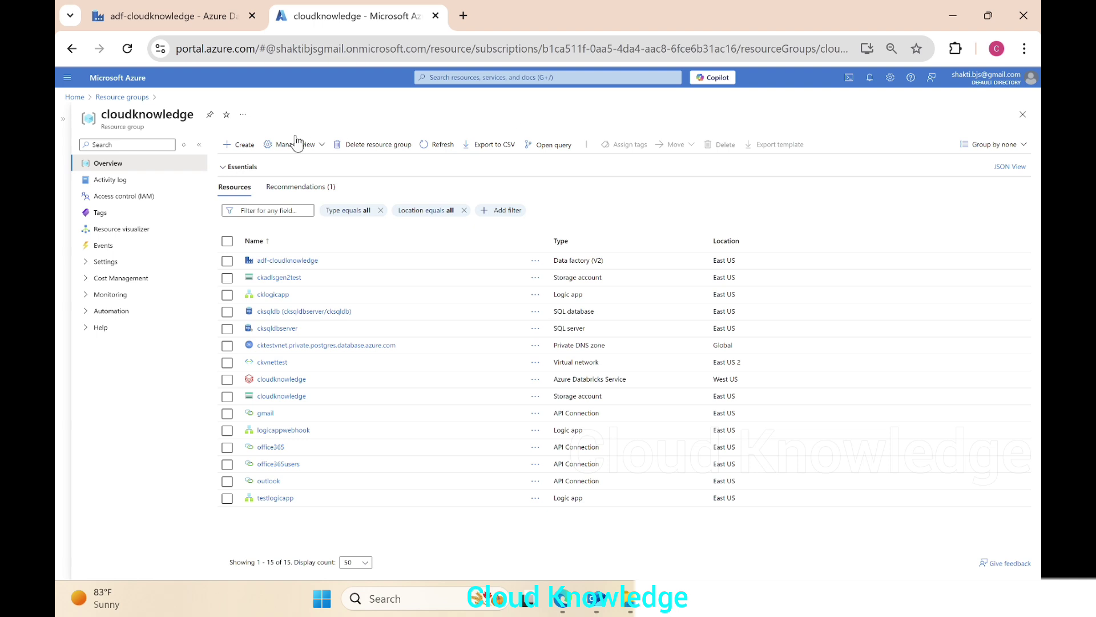
- Search the Marketplace for "postgresql flexible" from the cloudknowledge resource group and start creating an Azure Database for PostgreSQL Flexible Server
click(241, 146)
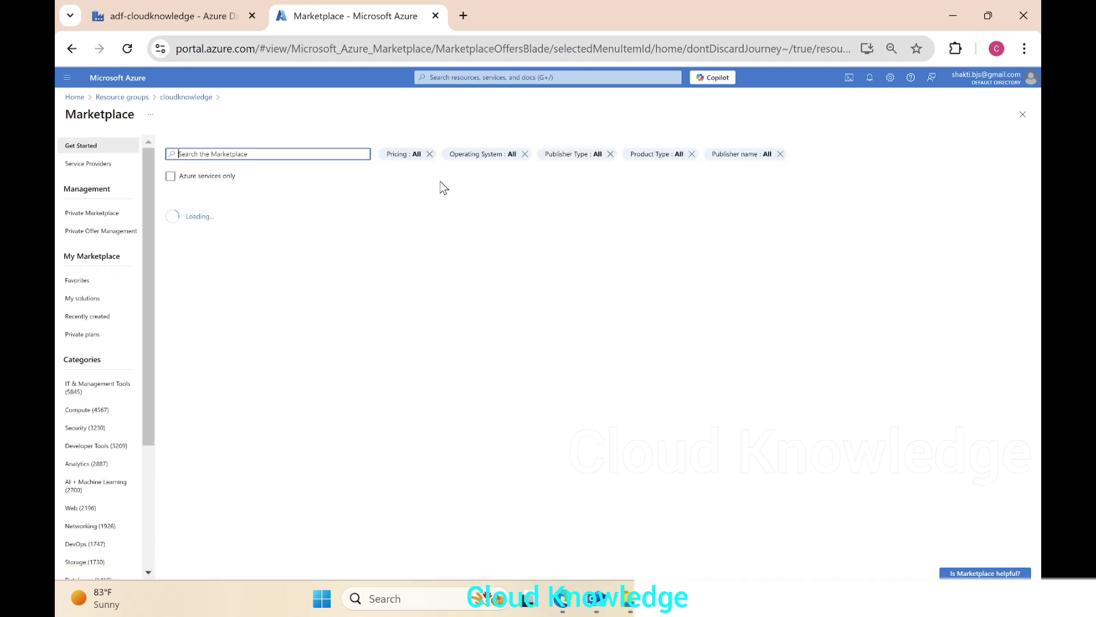
text(postgresql flexib)
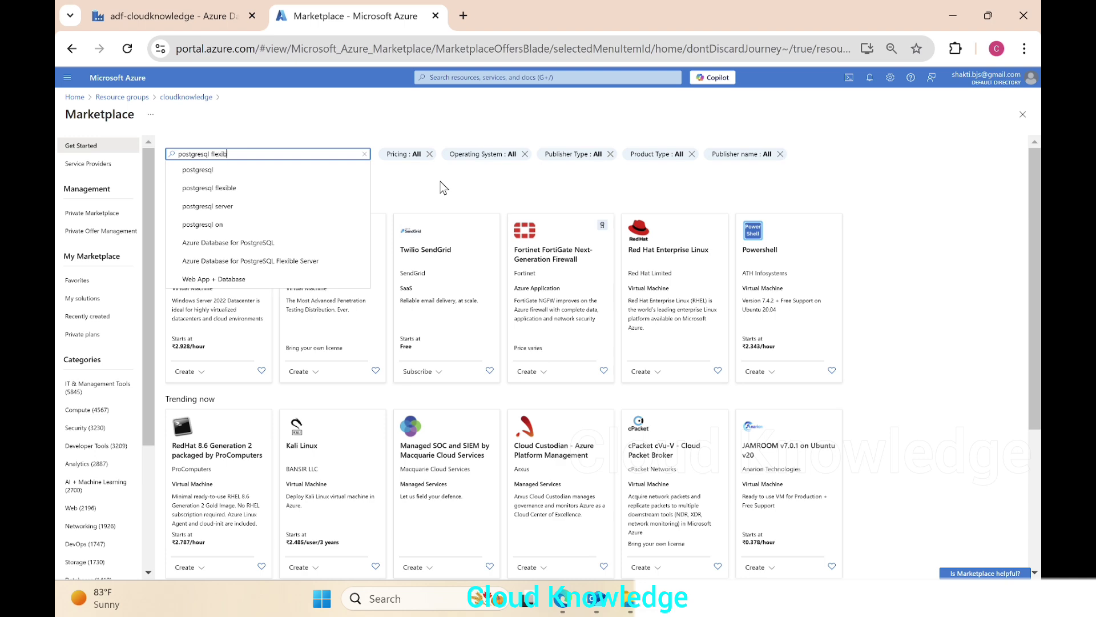
text(le)
key(Return)
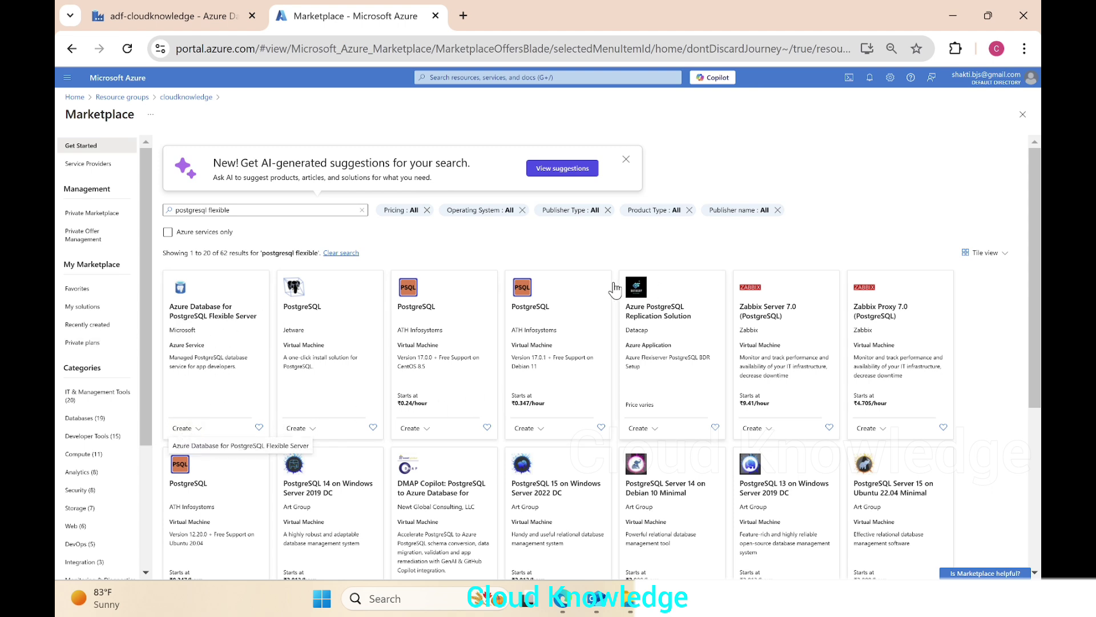
click(208, 445)
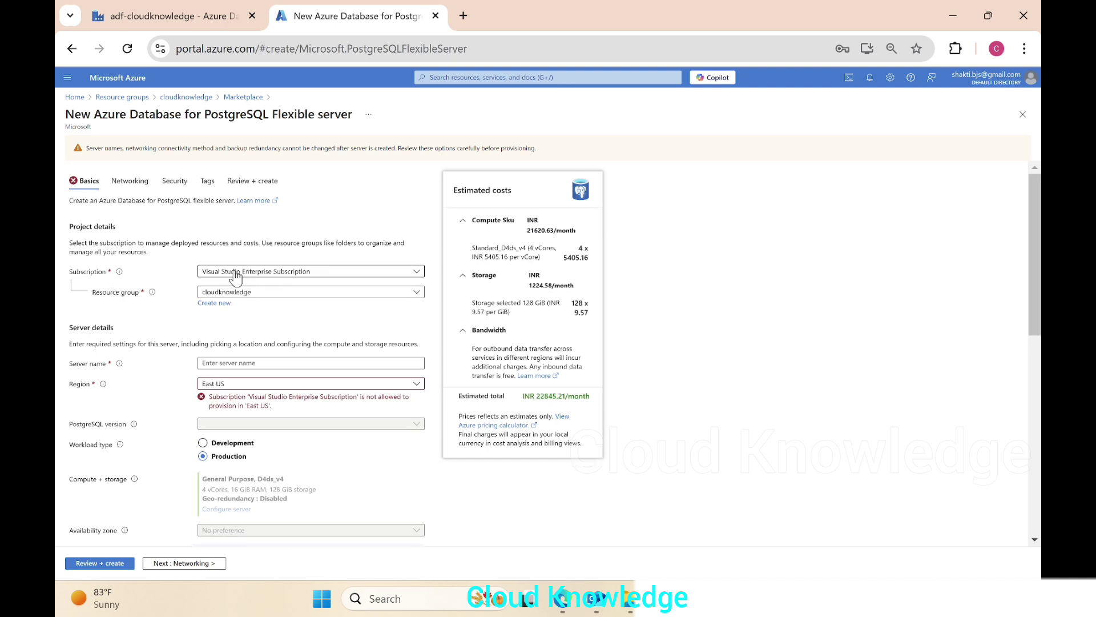
- Name the new server cktimezoneist and set its region to East US 2
scroll(273, 334, down, 1)
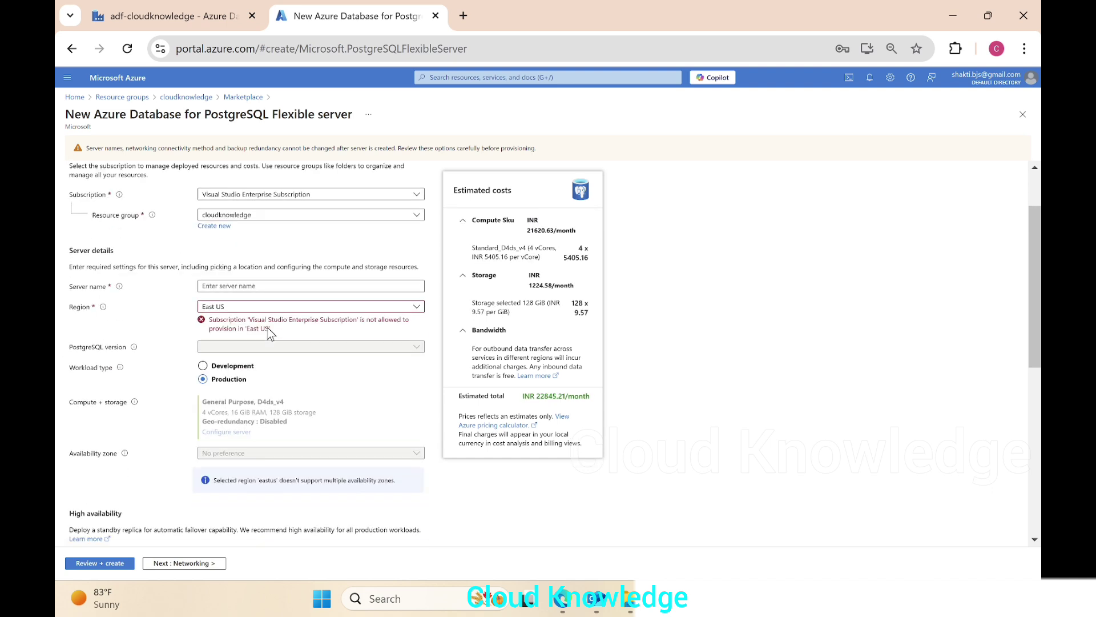
click(225, 286)
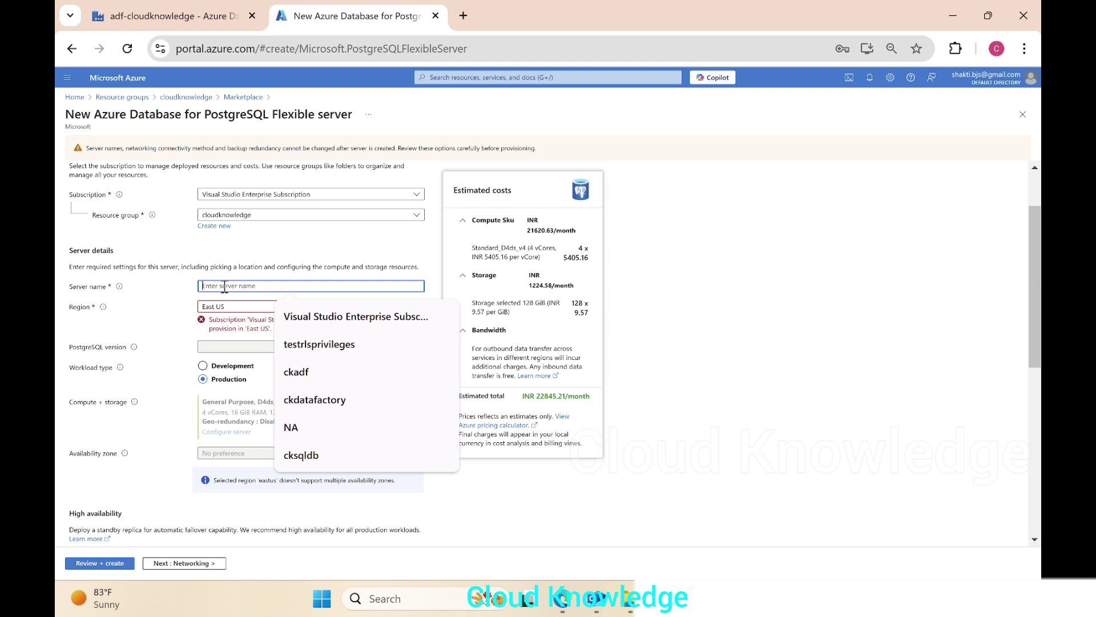
text(ck)
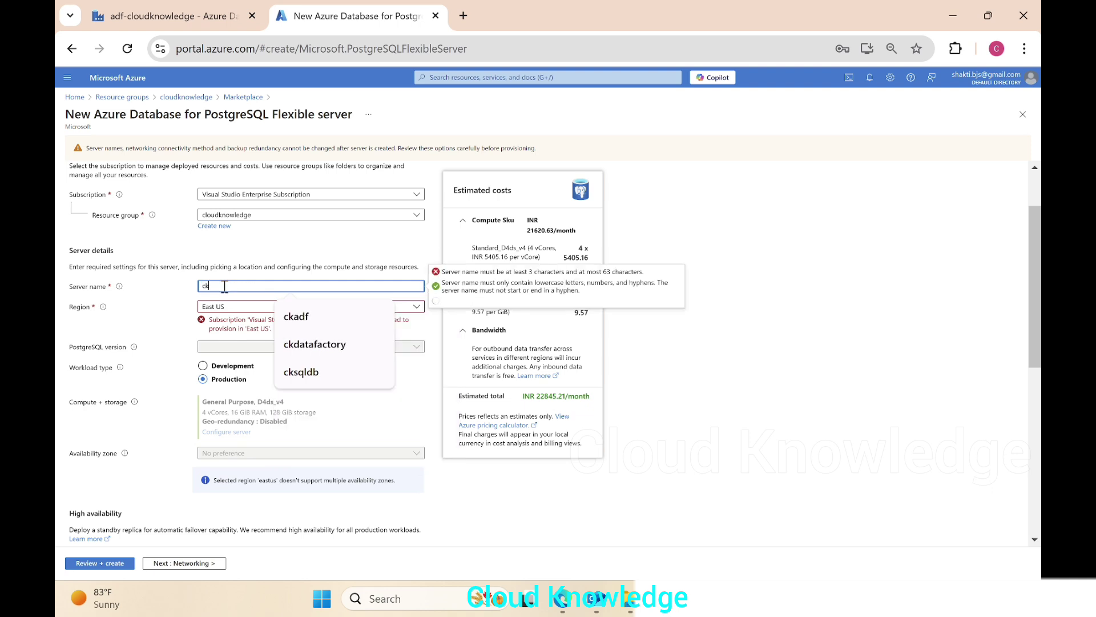
text(time)
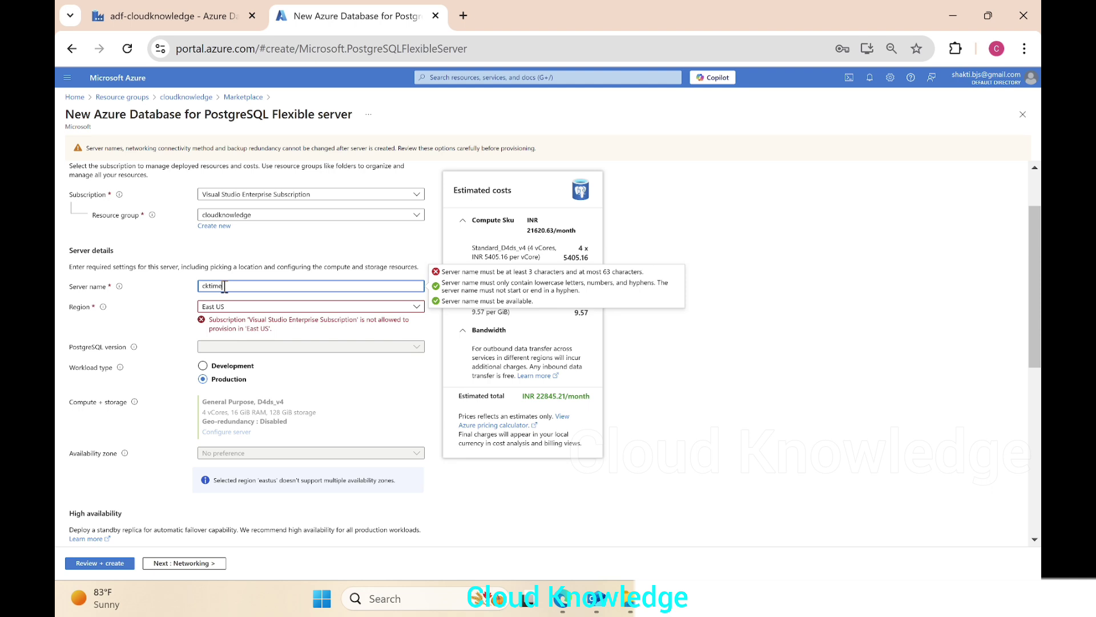
text(zoneist)
click(237, 307)
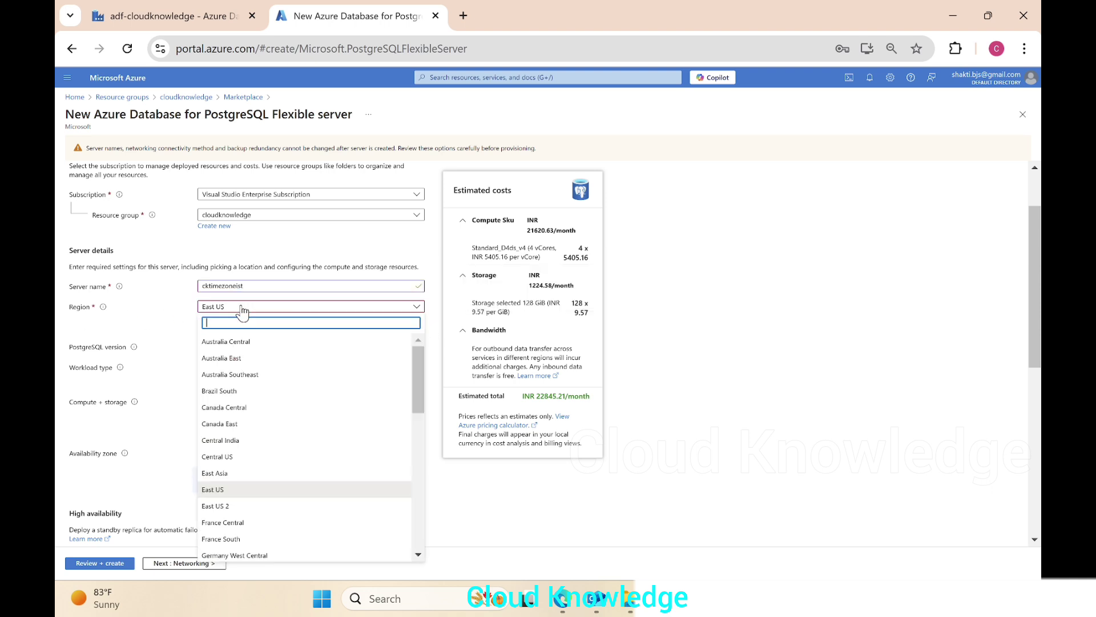
click(229, 508)
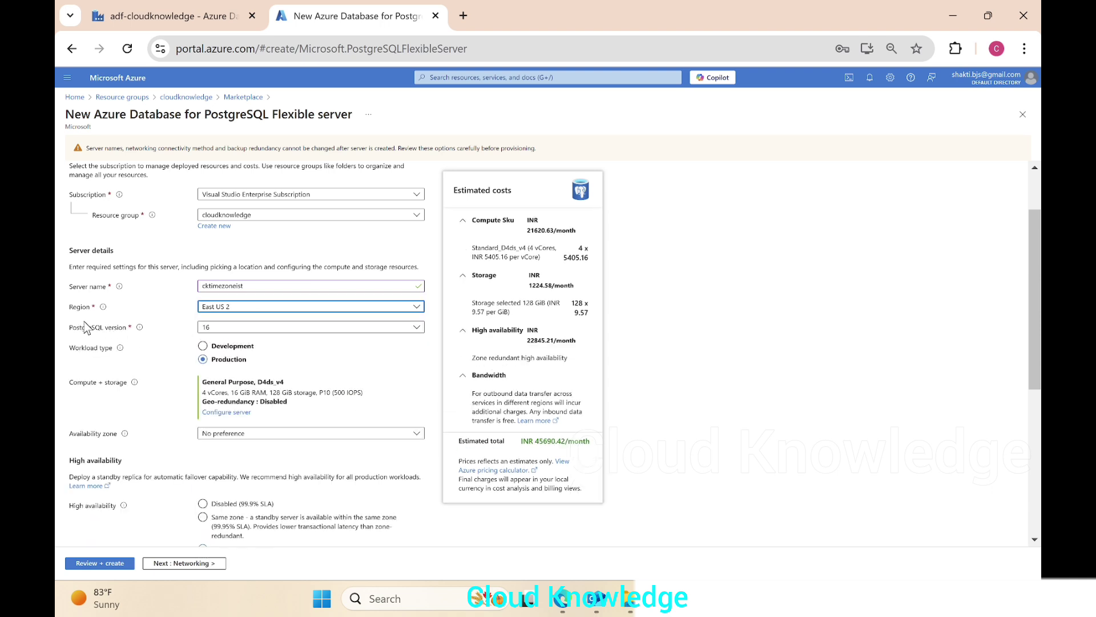
- Select PostgreSQL version 16 and set the workload type to Development
click(238, 328)
click(236, 343)
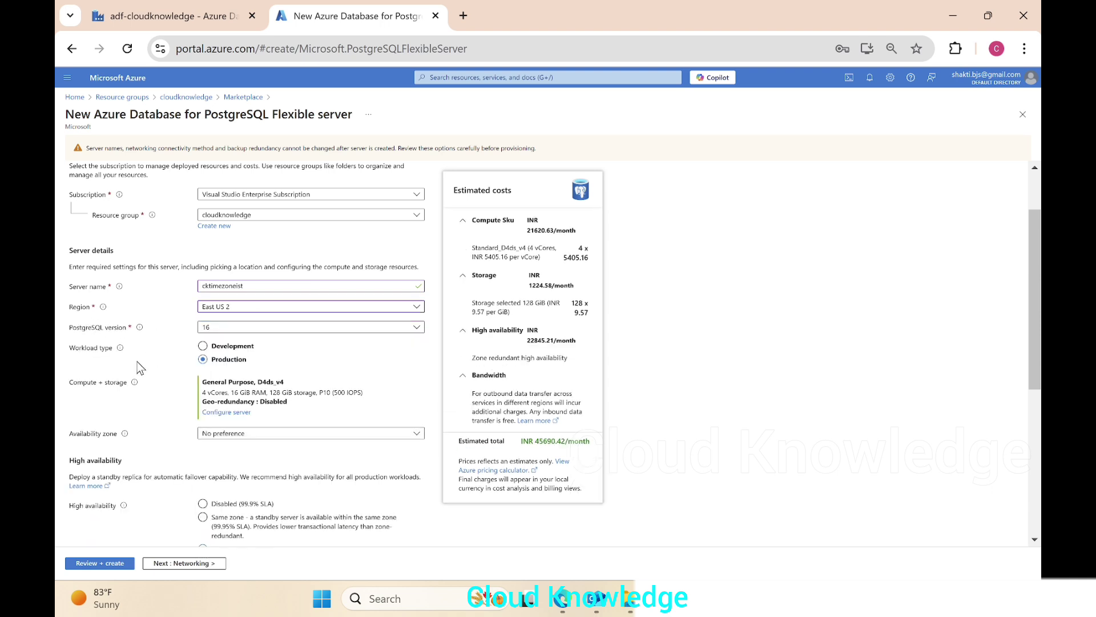
click(203, 347)
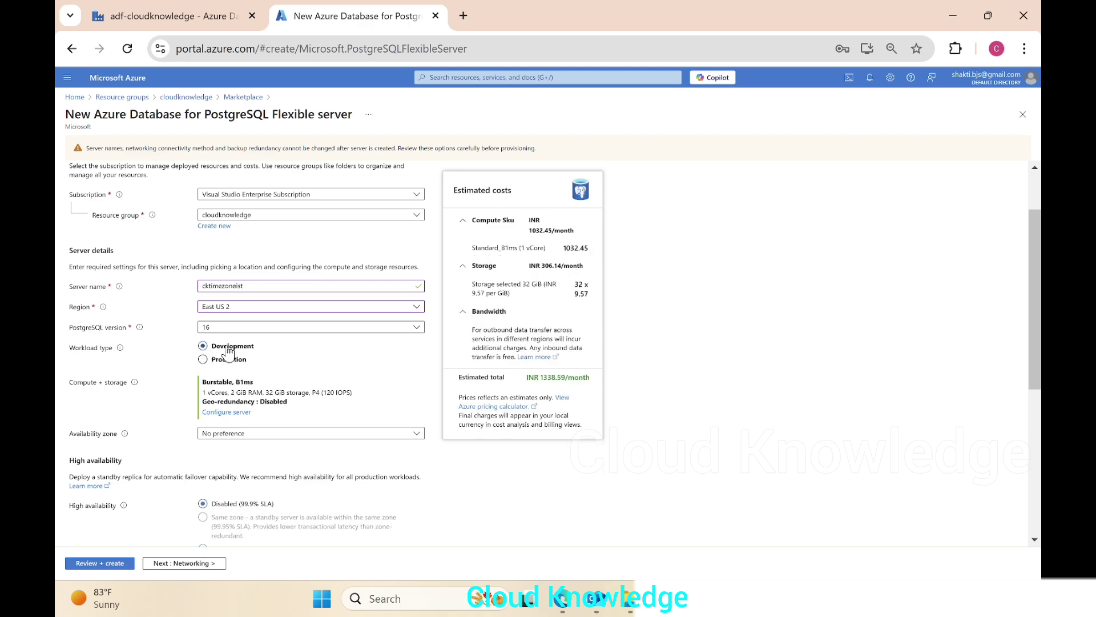
- Restrict the authentication method to PostgreSQL authentication only and set the admin username to ckpostgresql
scroll(338, 430, down, 3)
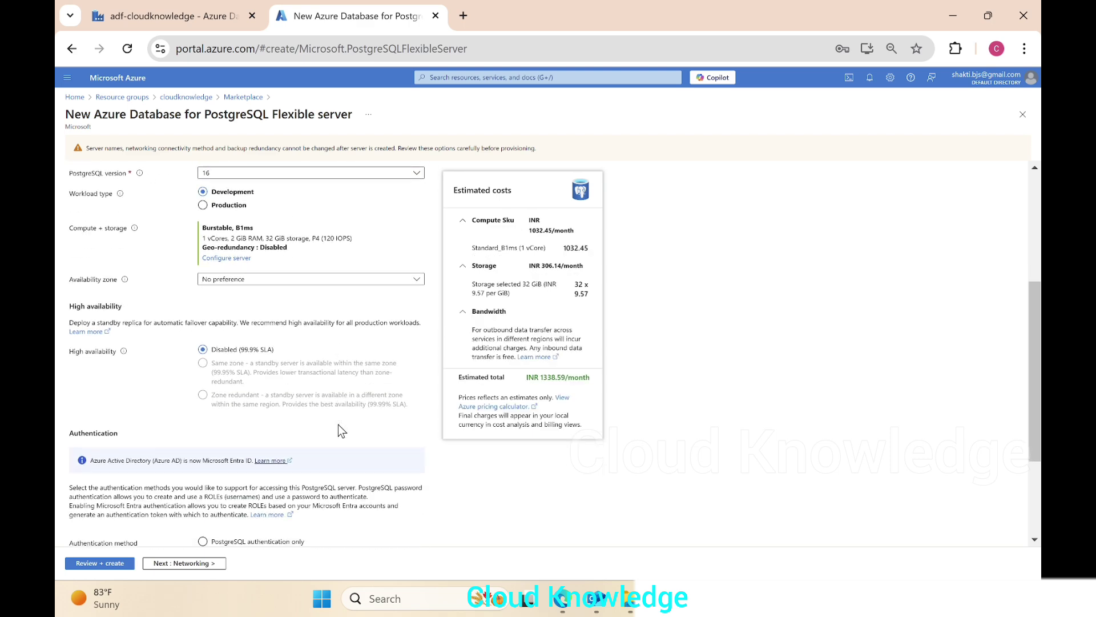
scroll(338, 430, down, 3)
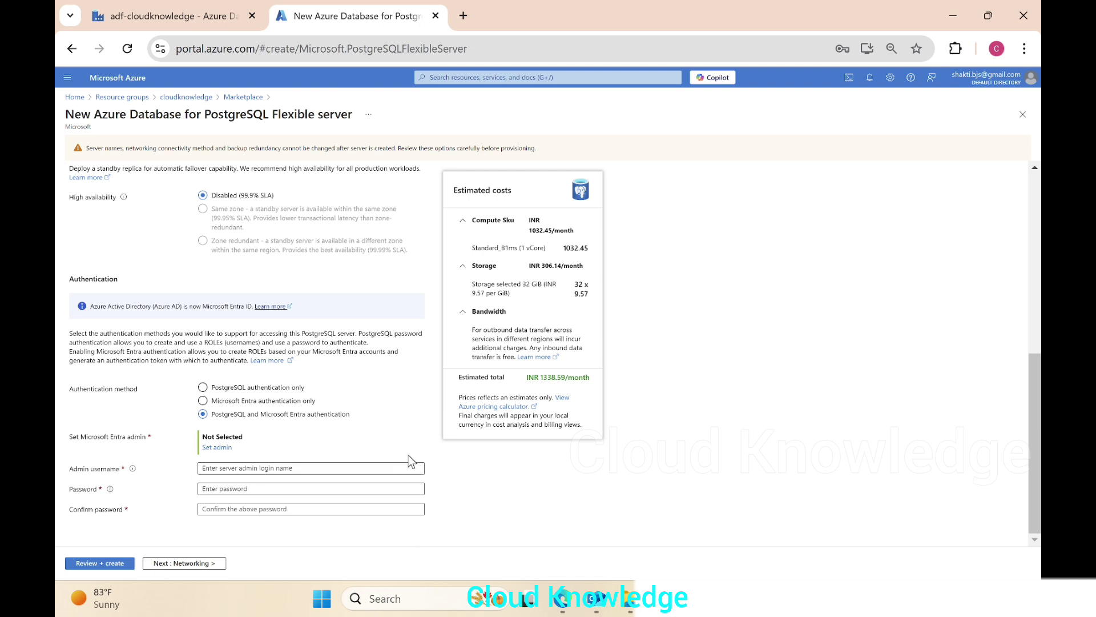
click(203, 387)
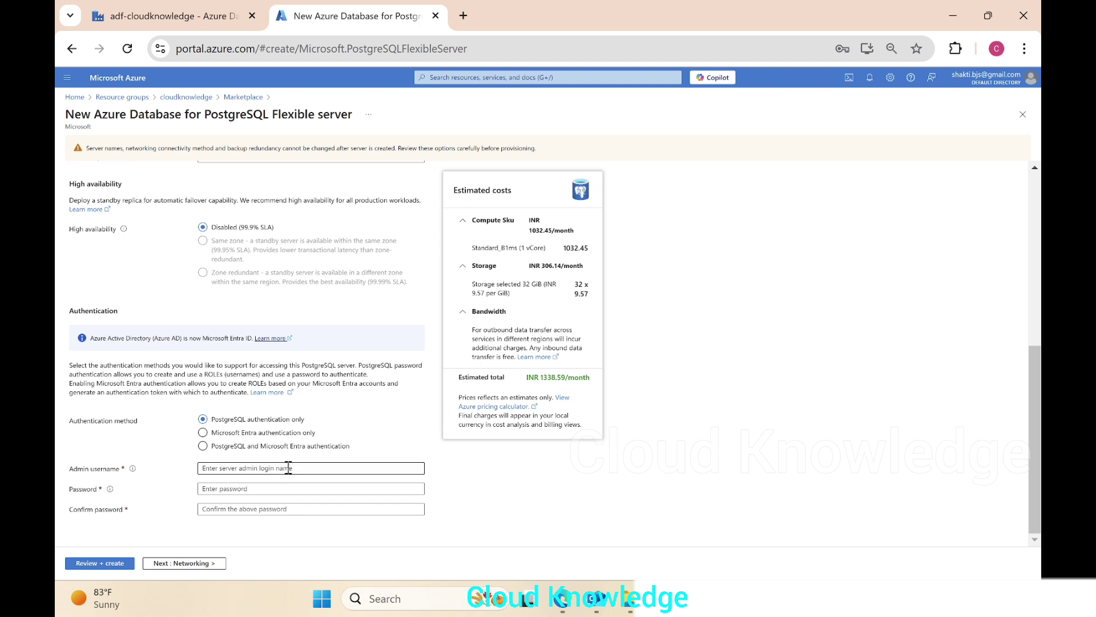
click(240, 469)
text(ckp)
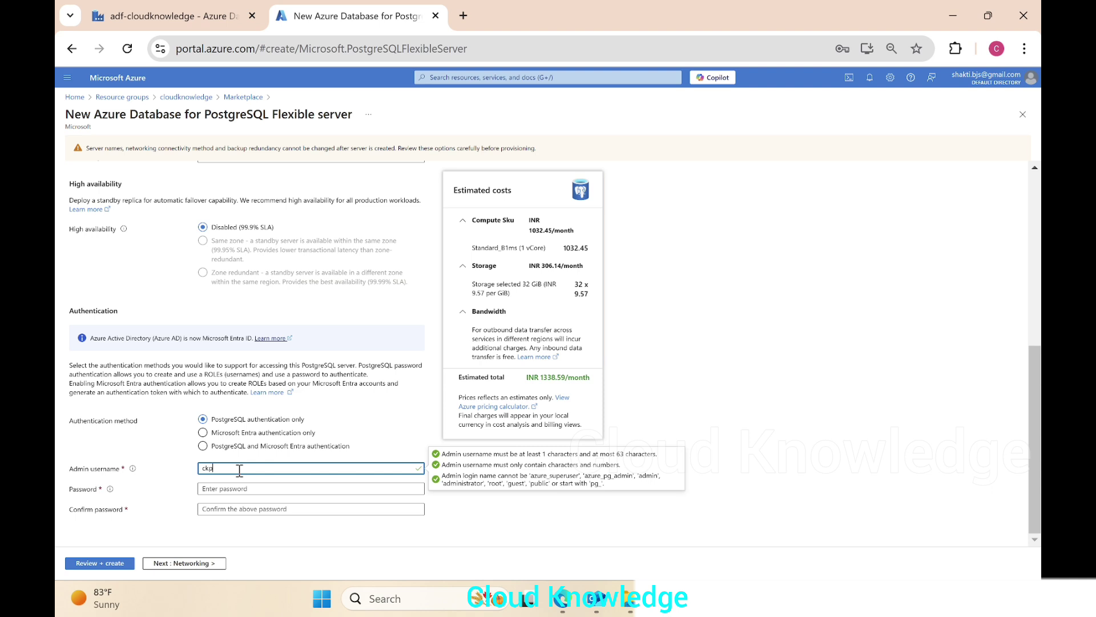
text(ostgresql)
key(Tab)
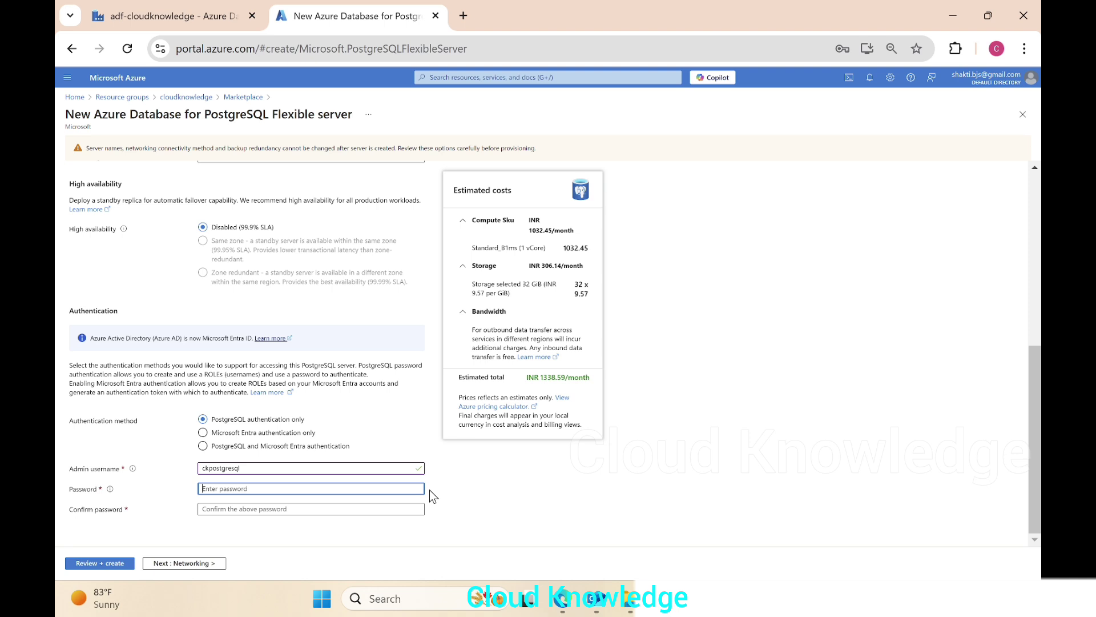
- Enter the server admin password and repeat it in the confirmation field
text(•••••)
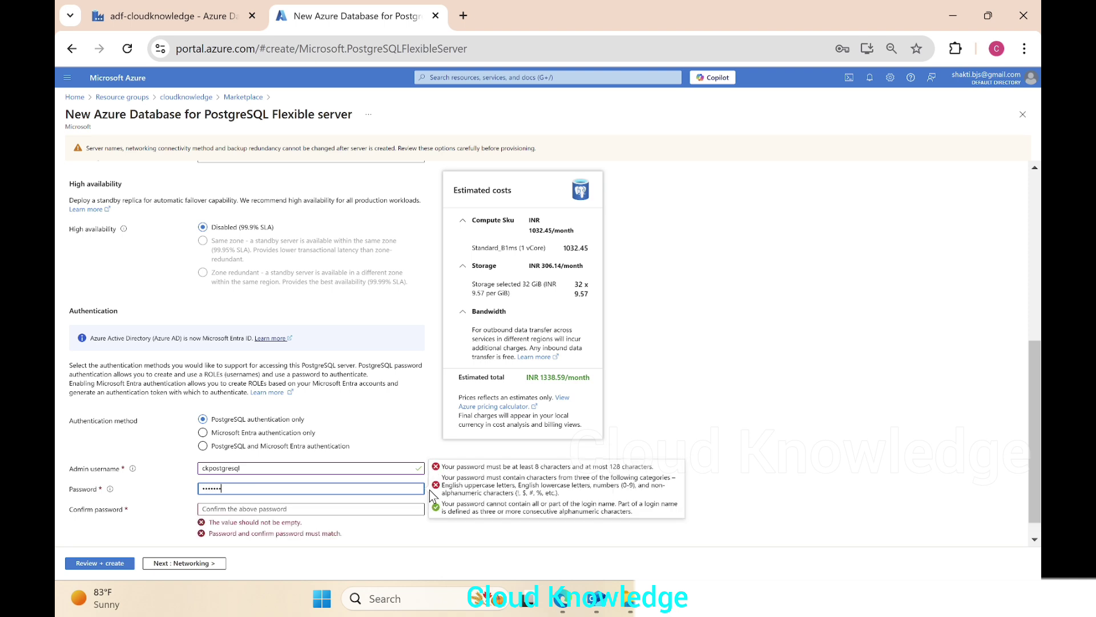
text(•)
key(Tab)
text(••••)
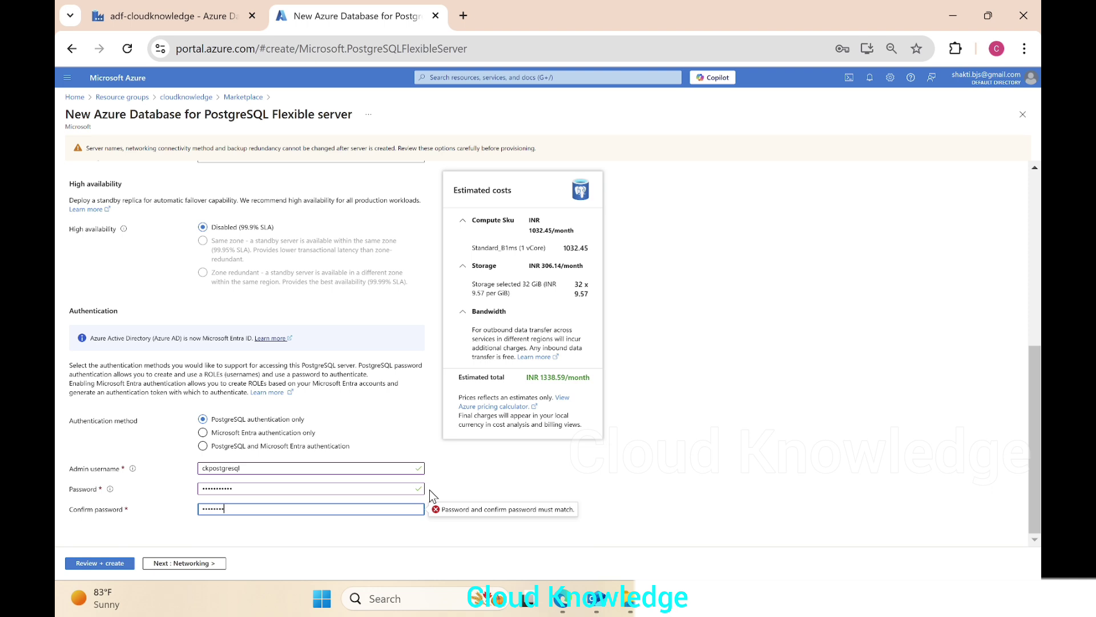
text(•)
- In the networking settings, allow public access from any Azure service and add a firewall rule for the current client IP address
click(175, 565)
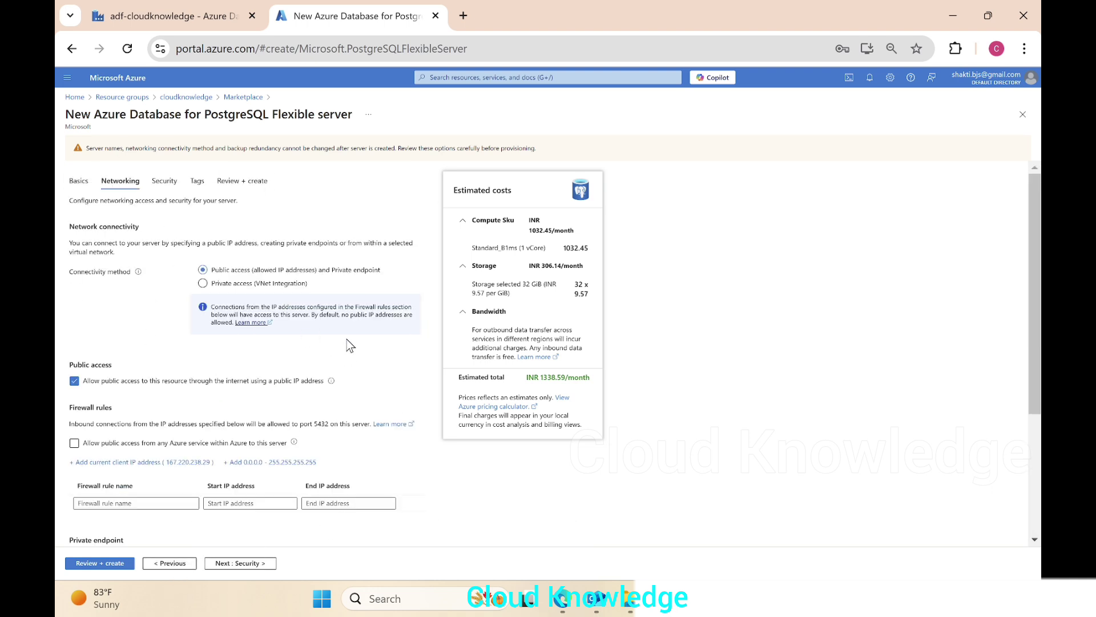
scroll(347, 339, down, 1)
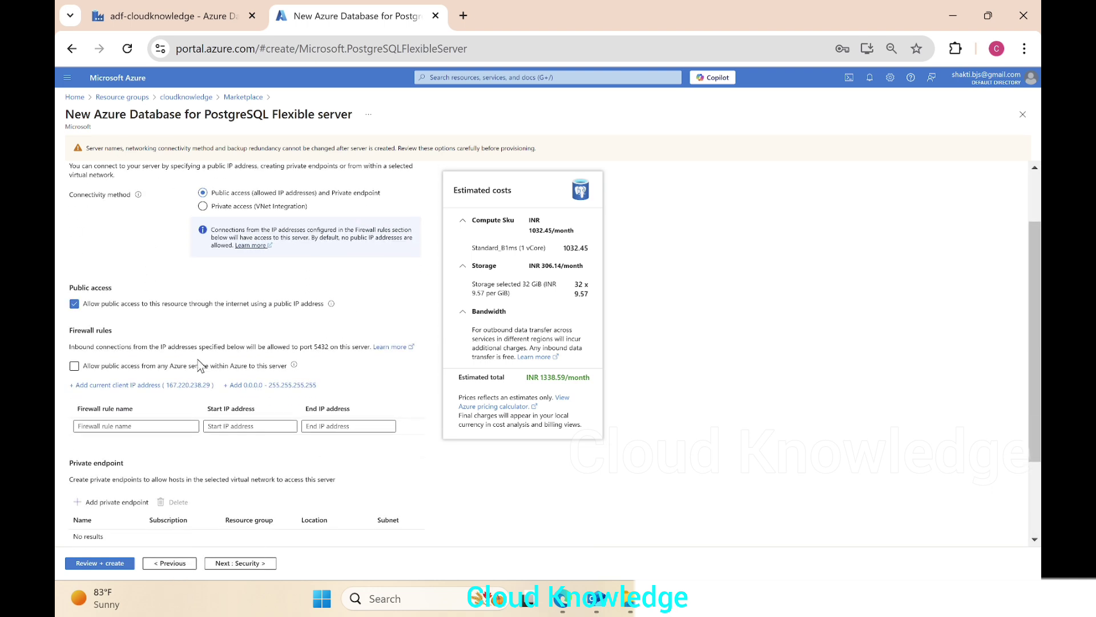
click(74, 366)
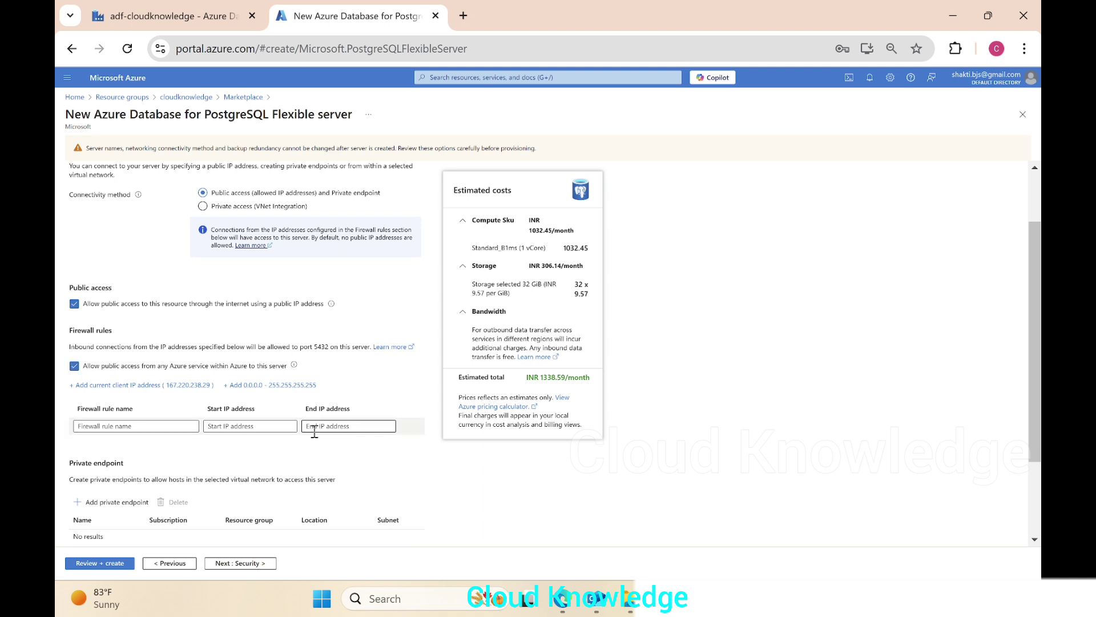
click(140, 385)
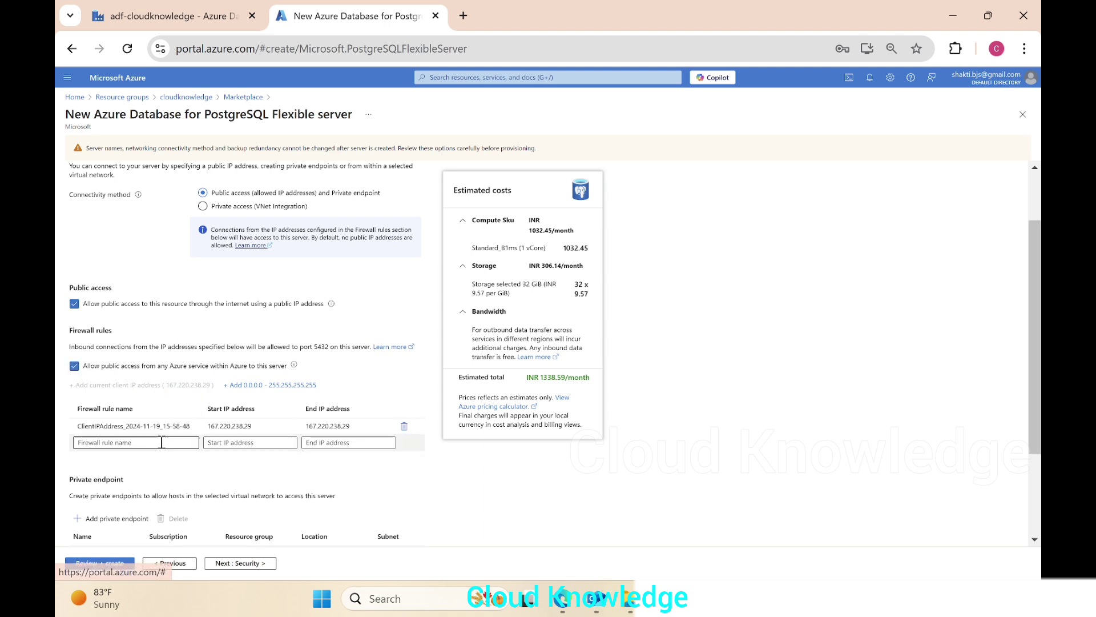
scroll(295, 400, down, 2)
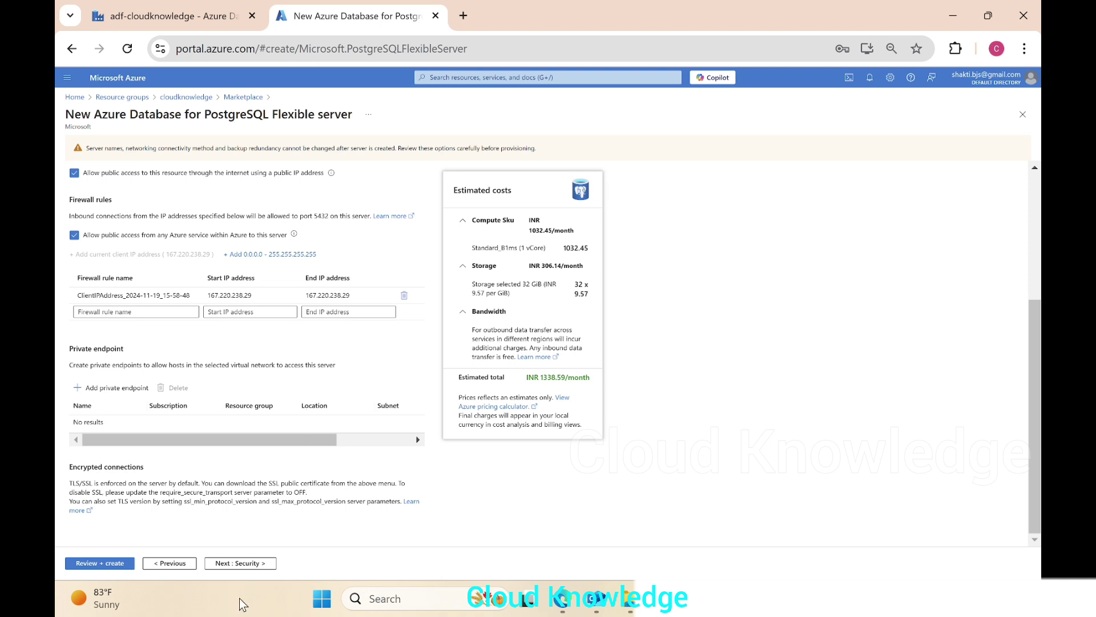
- Keep the default security and tag settings, review the configuration, and create the flexible server
click(241, 563)
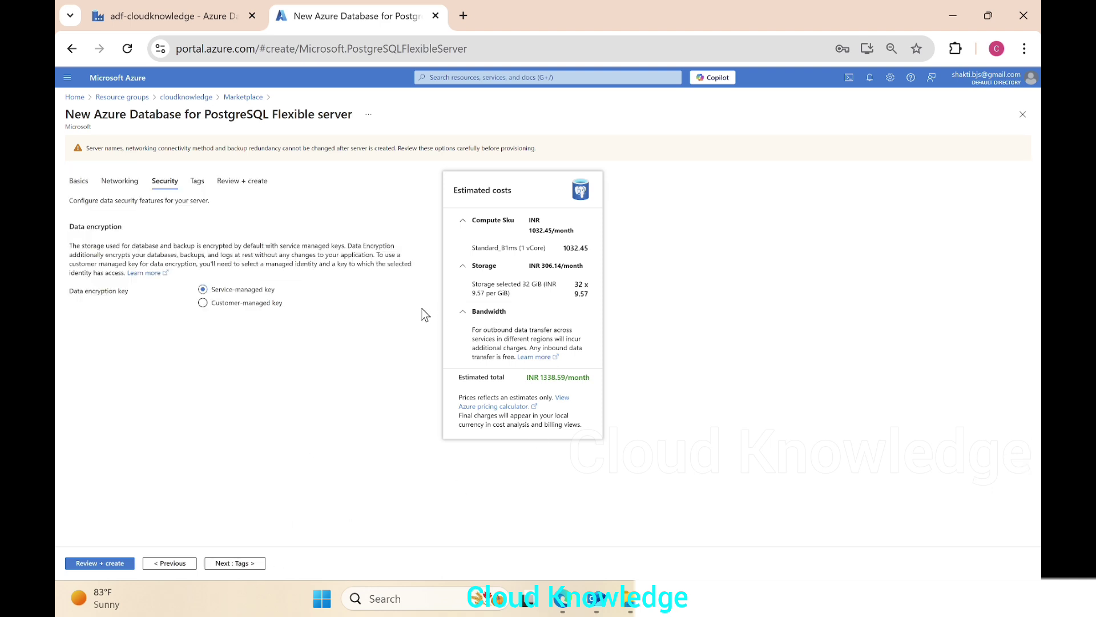
click(246, 563)
click(98, 564)
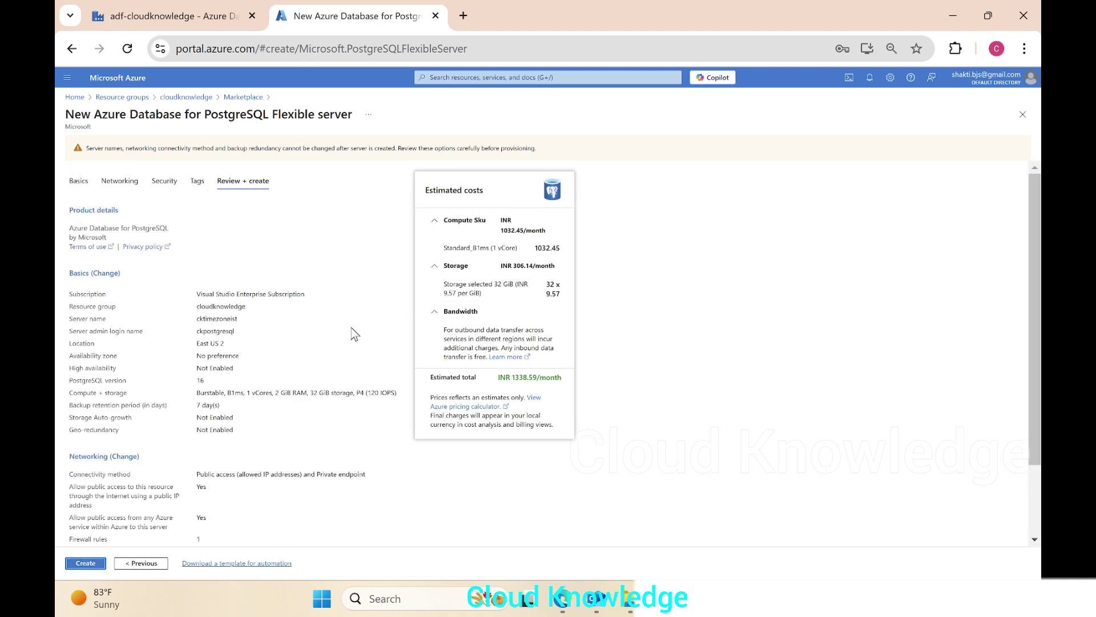
click(86, 563)
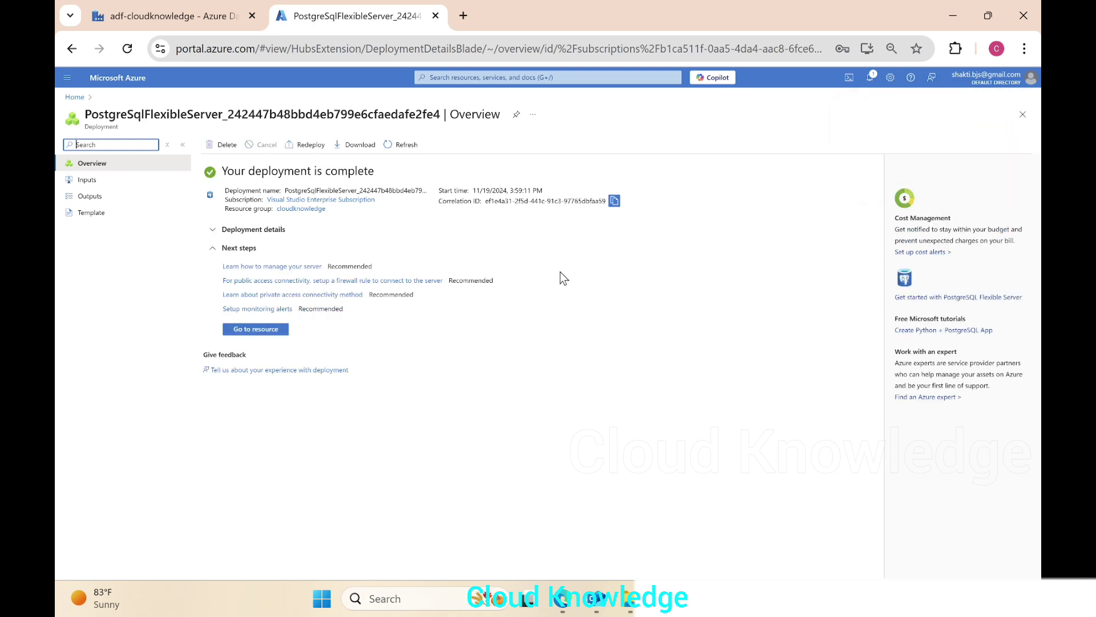
- Go to the deployed cktimezoneist resource and open its server parameters
click(271, 334)
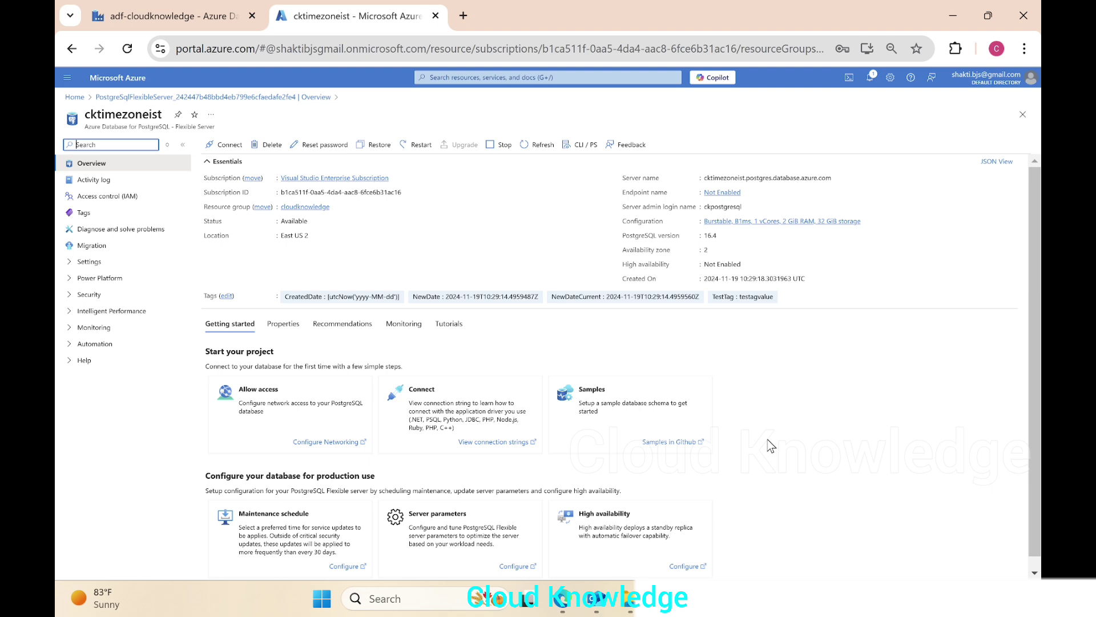
click(82, 263)
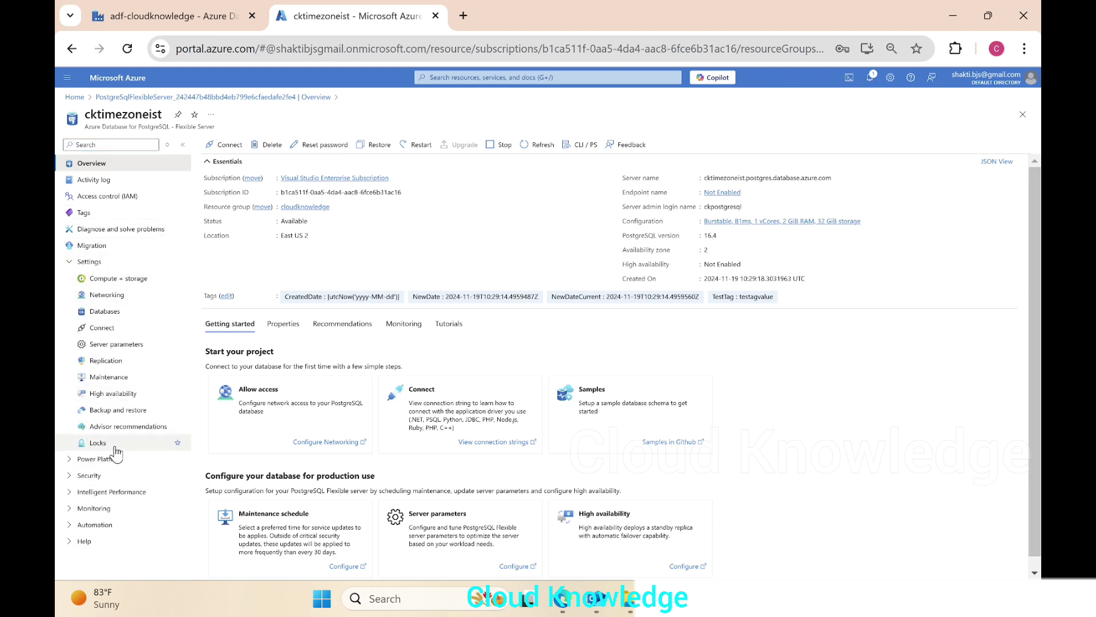
click(119, 348)
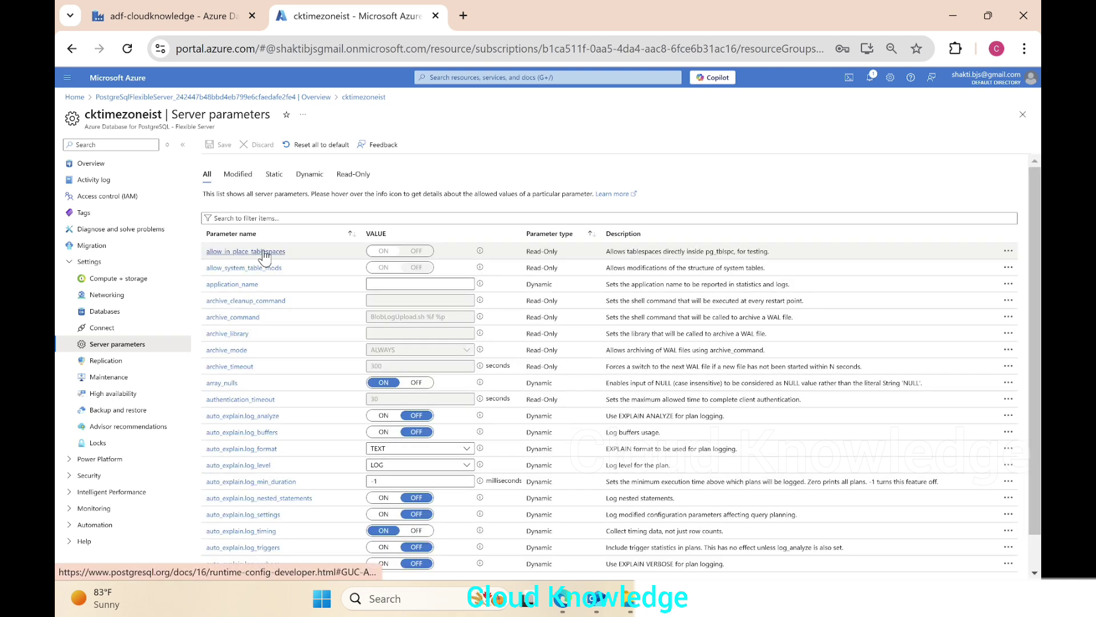
- Filter the server parameters by "timezone" and check the value of the TimeZone parameter
click(294, 220)
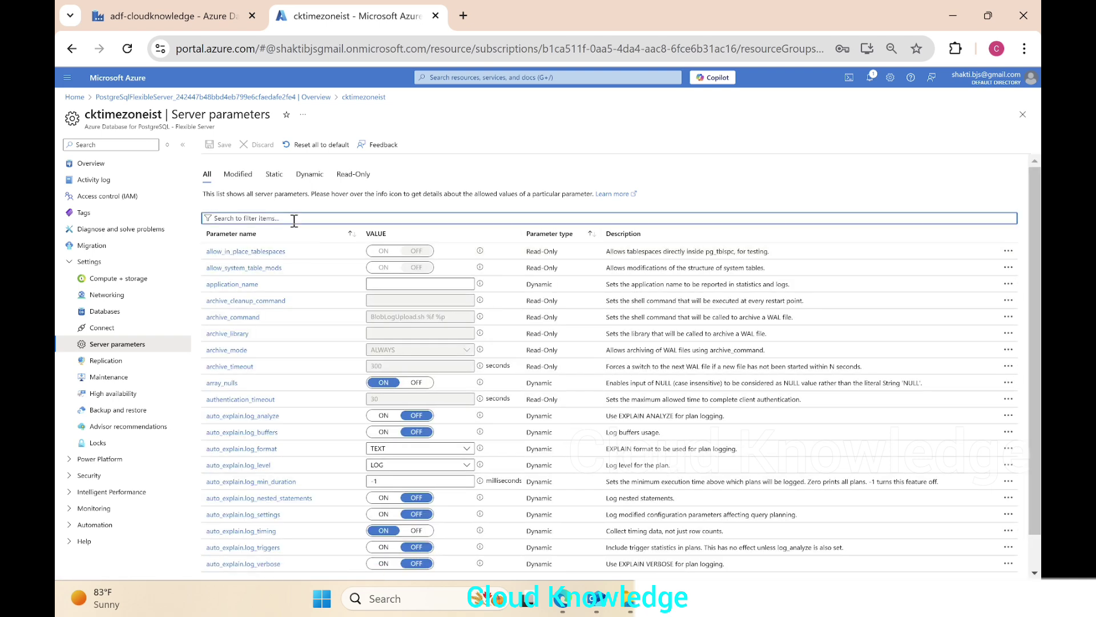
text(timezone)
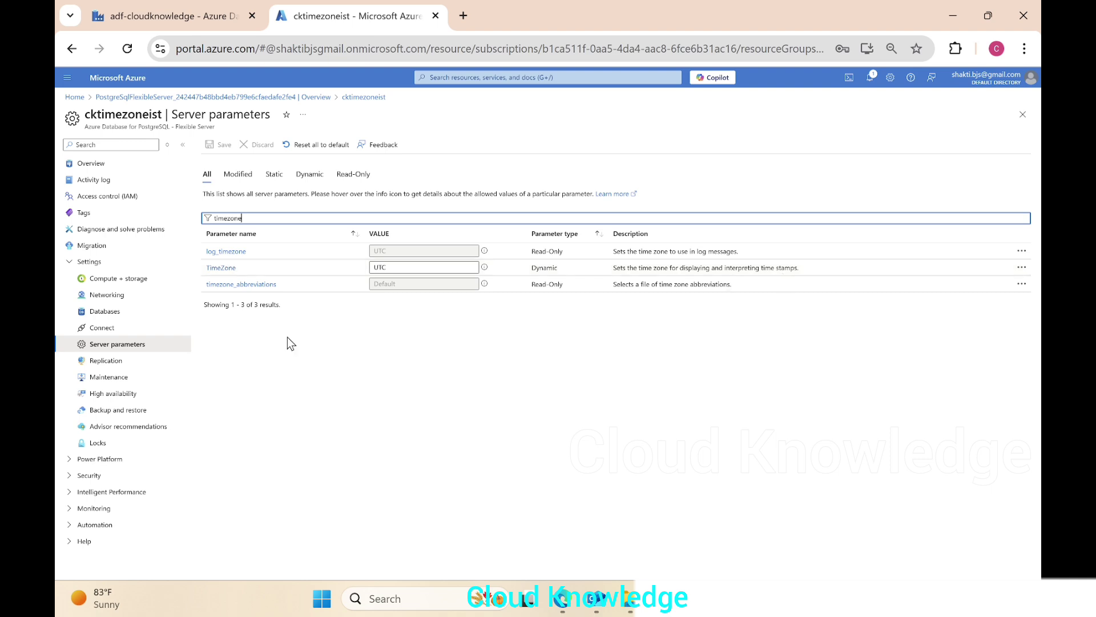
drag(398, 268, 367, 272)
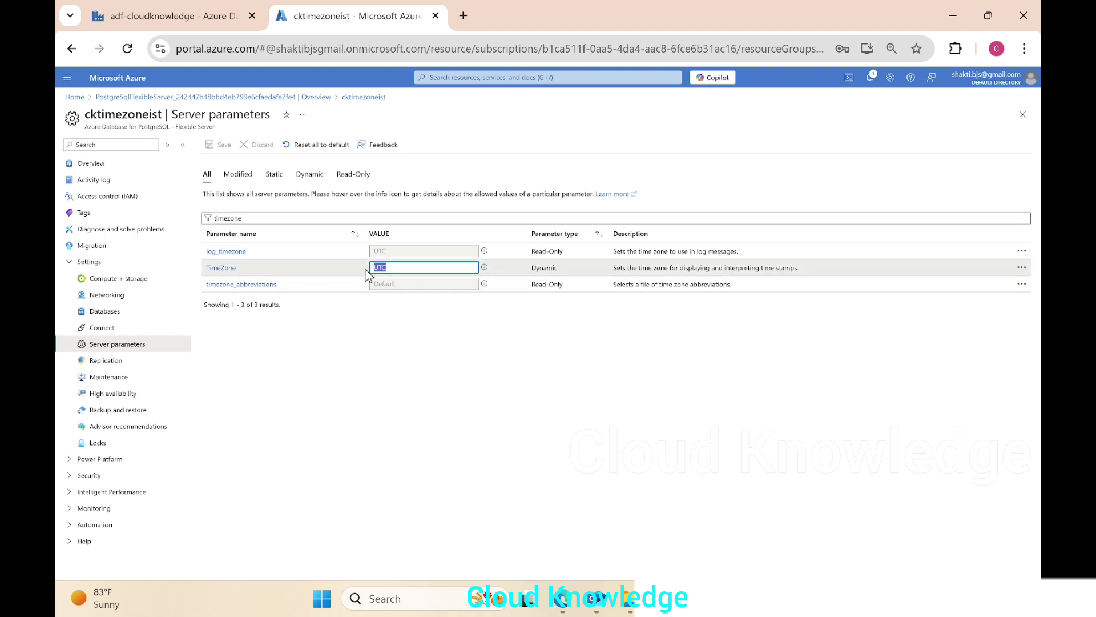
click(446, 375)
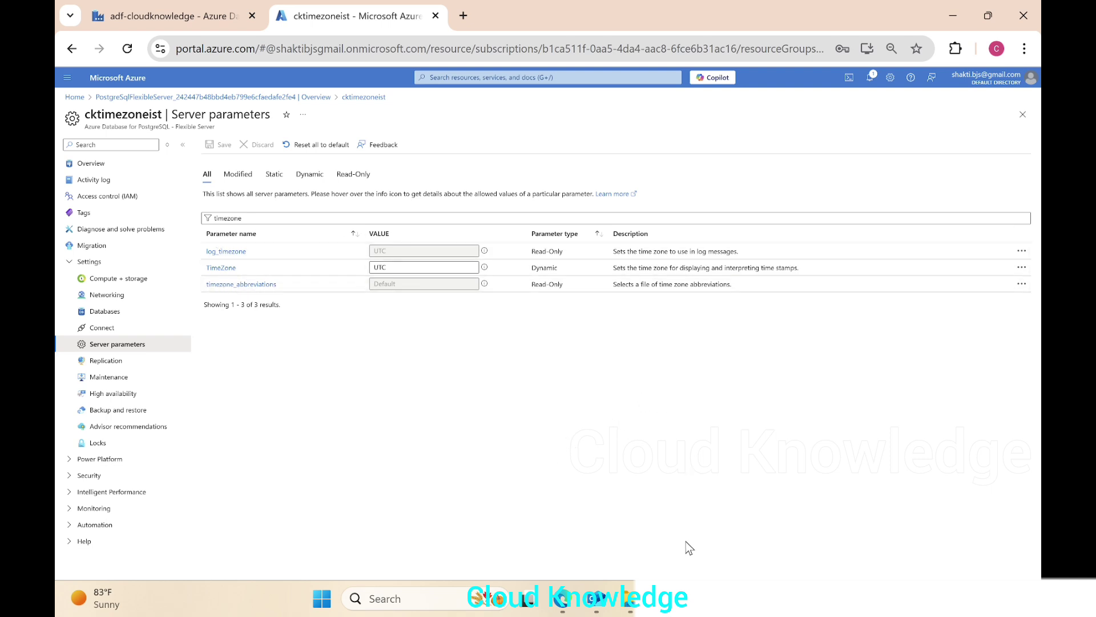
- Switch to the browser window with the PostgreSQL documentation page on pg_timezone_names
mouse_move(631, 598)
click(793, 500)
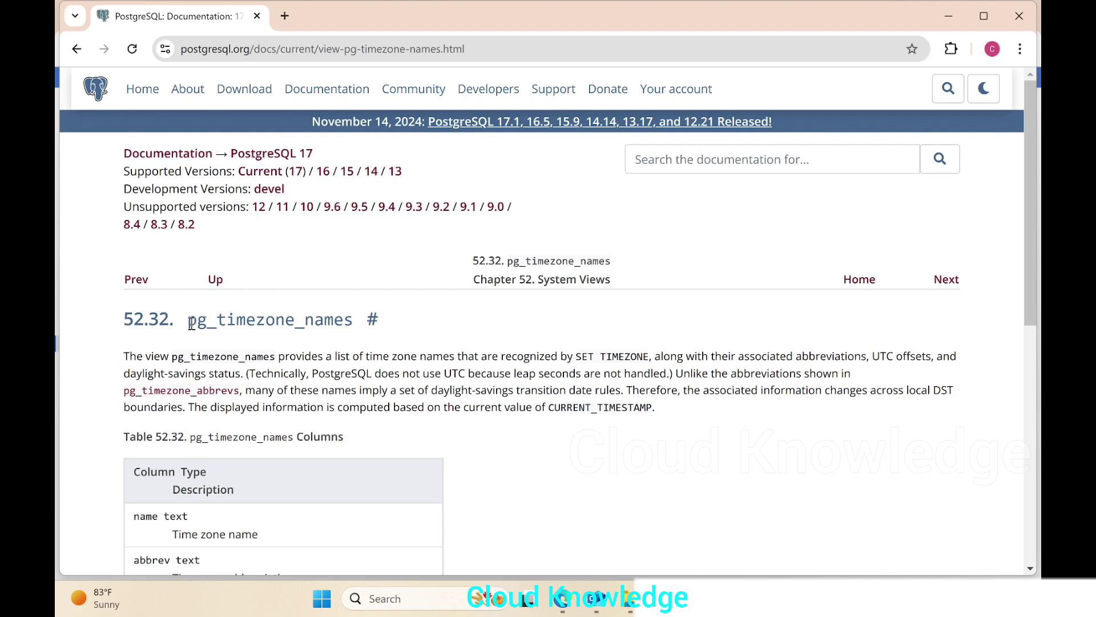
- Read the description of the pg_timezone_names view in the PostgreSQL documentation, then return to the Azure portal window
drag(189, 324, 354, 327)
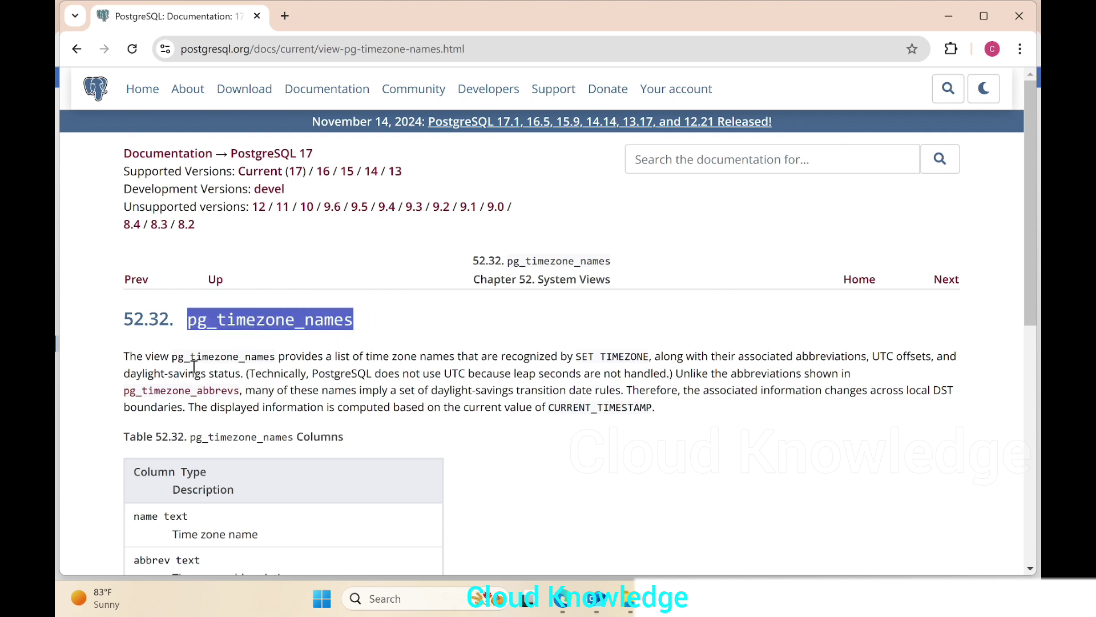
drag(334, 358, 653, 355)
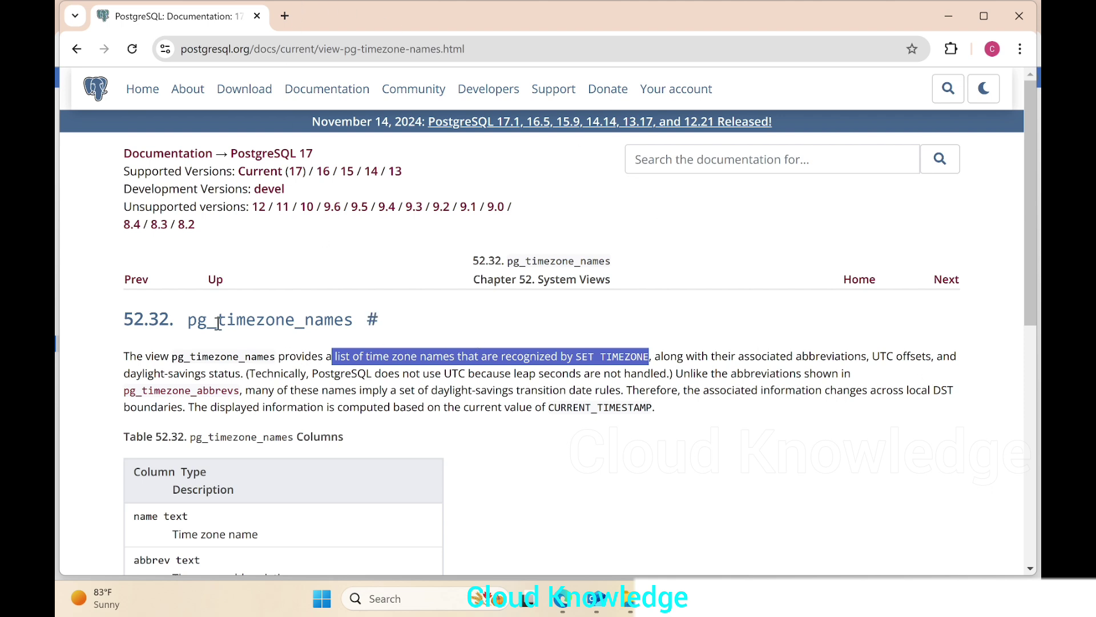
drag(190, 320, 367, 323)
click(602, 312)
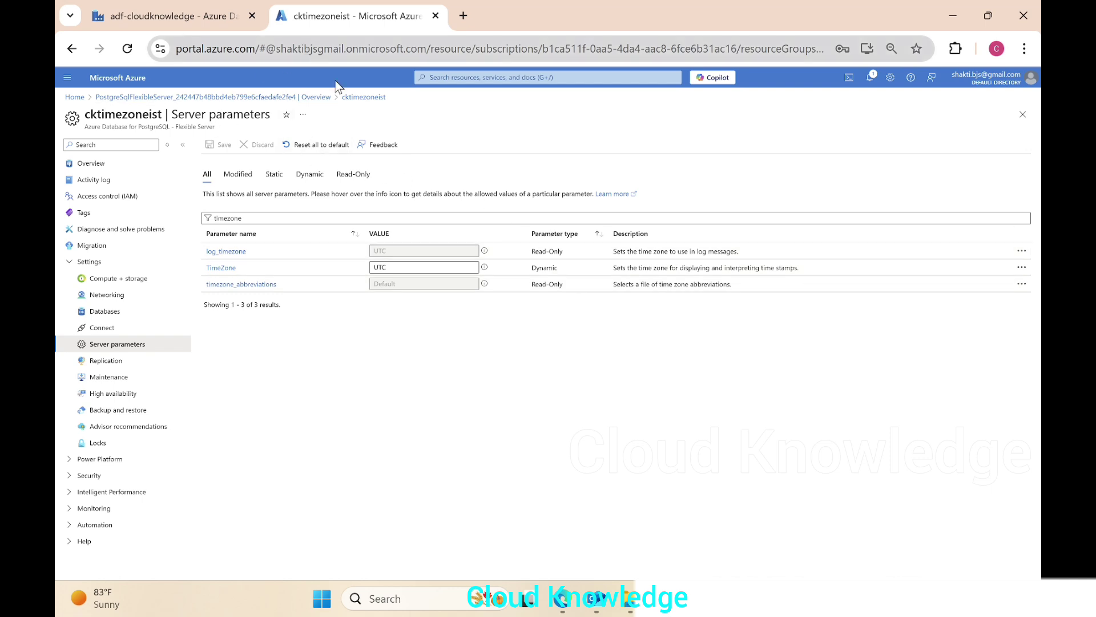
- Duplicate the cktimezoneist portal page in a second tab and connect to the server's postgres database through Cloud Shell
right_click(324, 17)
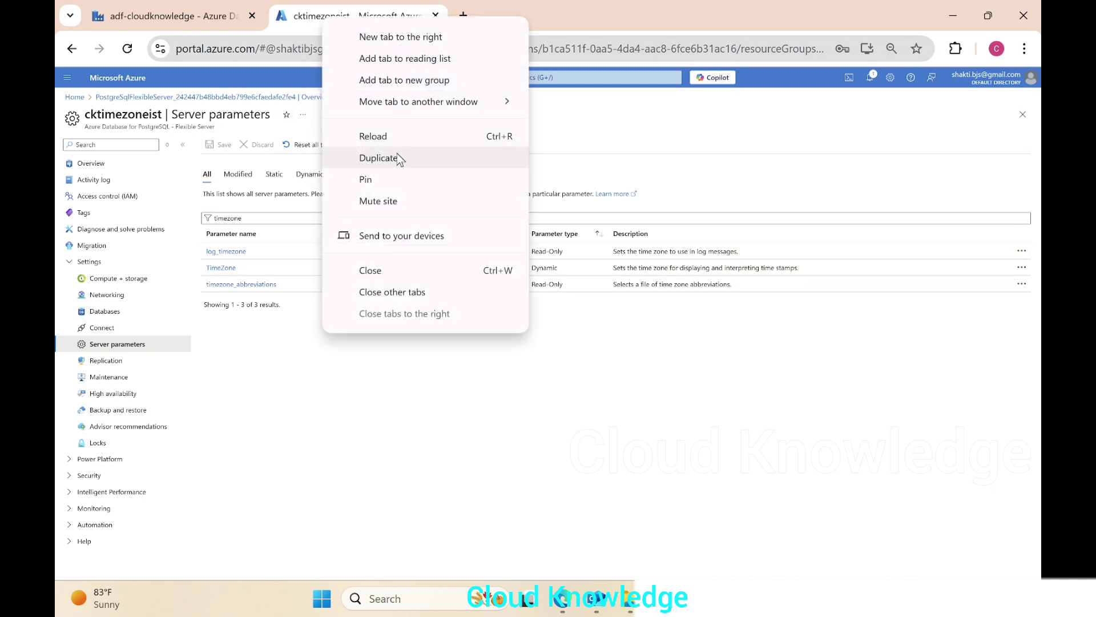
click(379, 157)
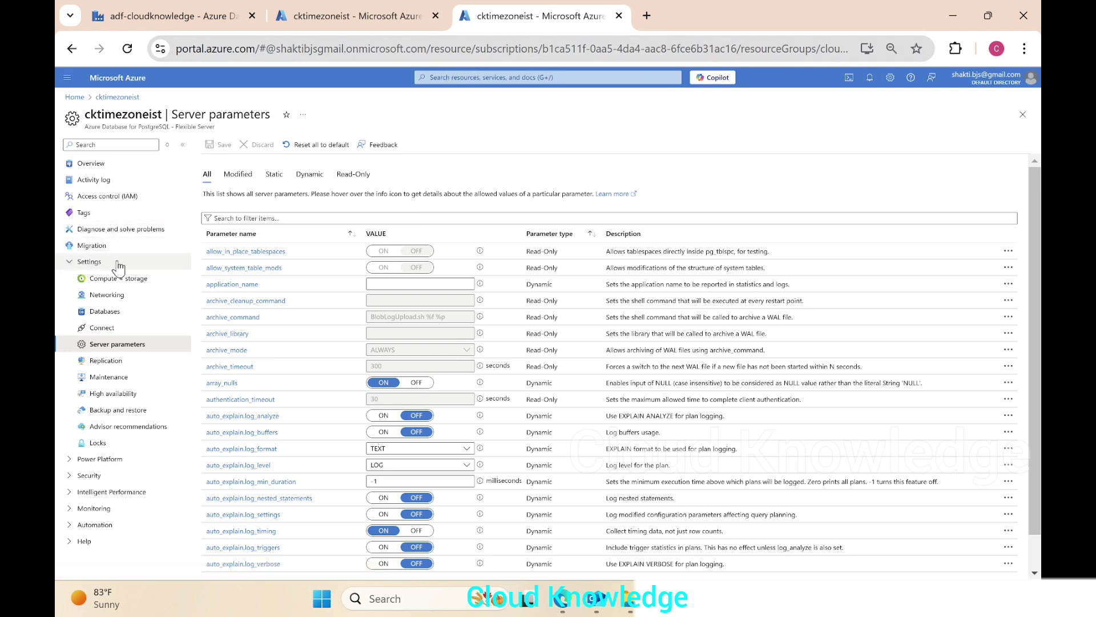
click(106, 312)
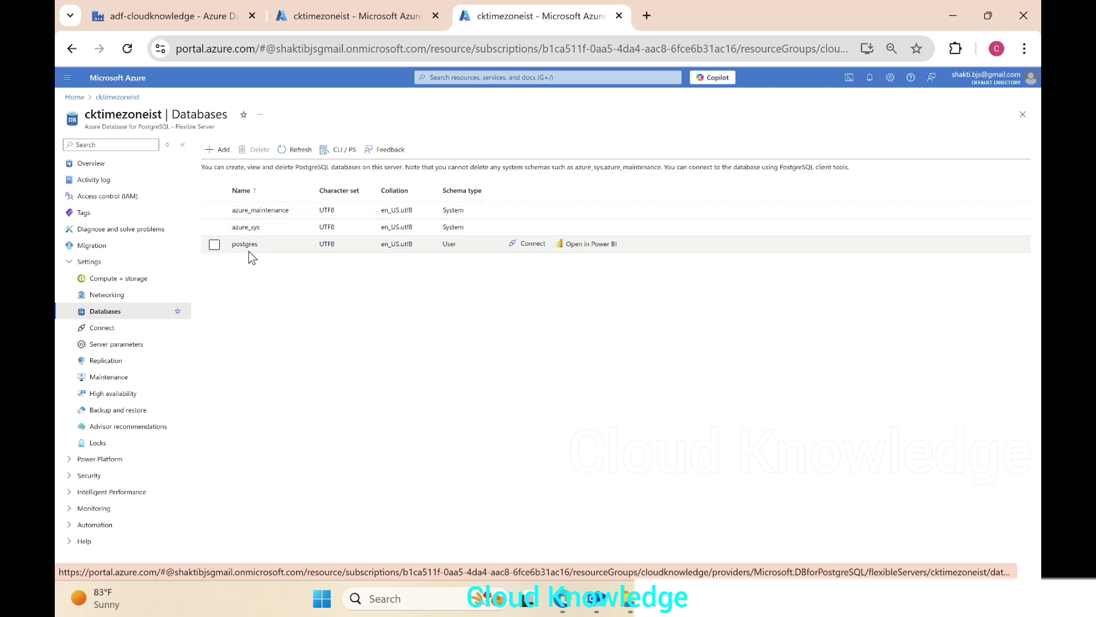
click(535, 245)
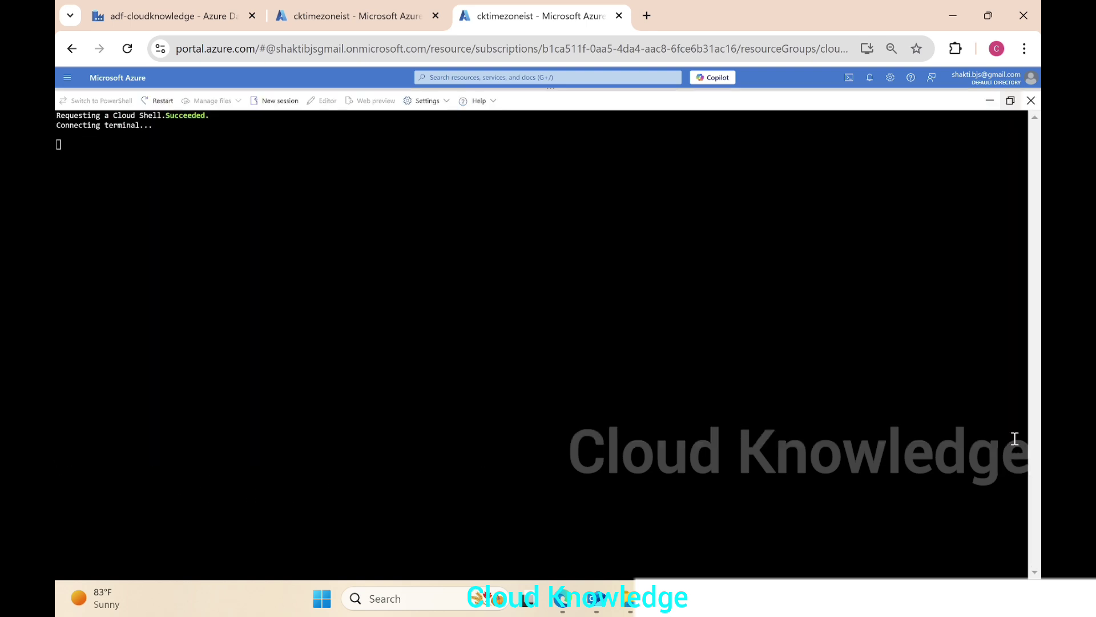
click(1011, 438)
- Run "select * from pg_timezone_names;" in the psql session, checking the view name against the documentation page
mouse_move(562, 599)
click(842, 511)
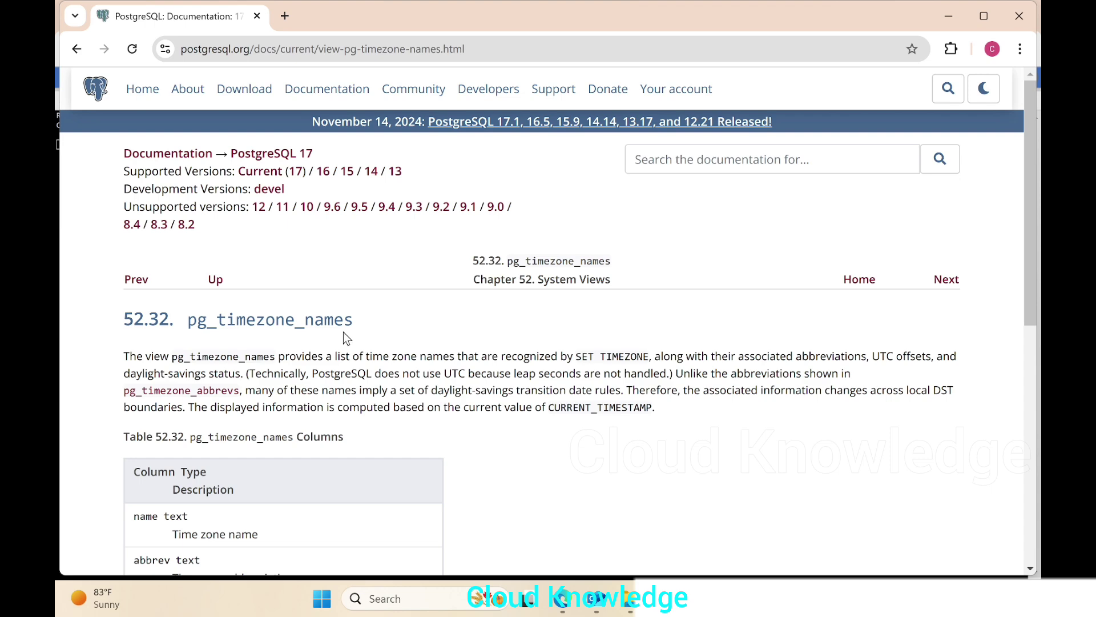
key(alt+Tab)
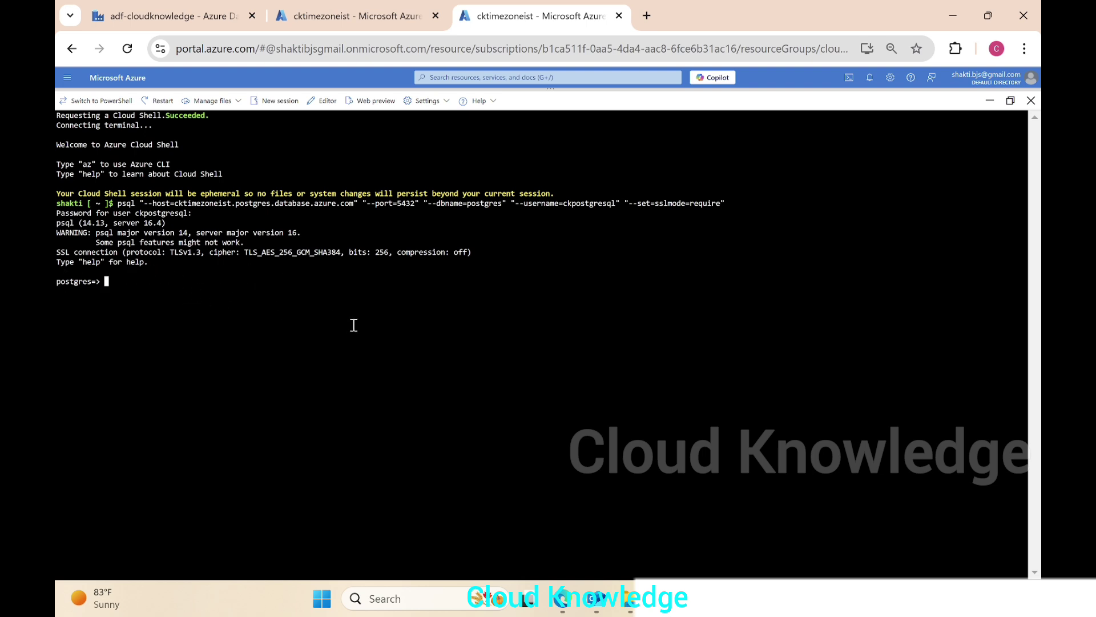
text(select * from pg_)
key(alt+Tab)
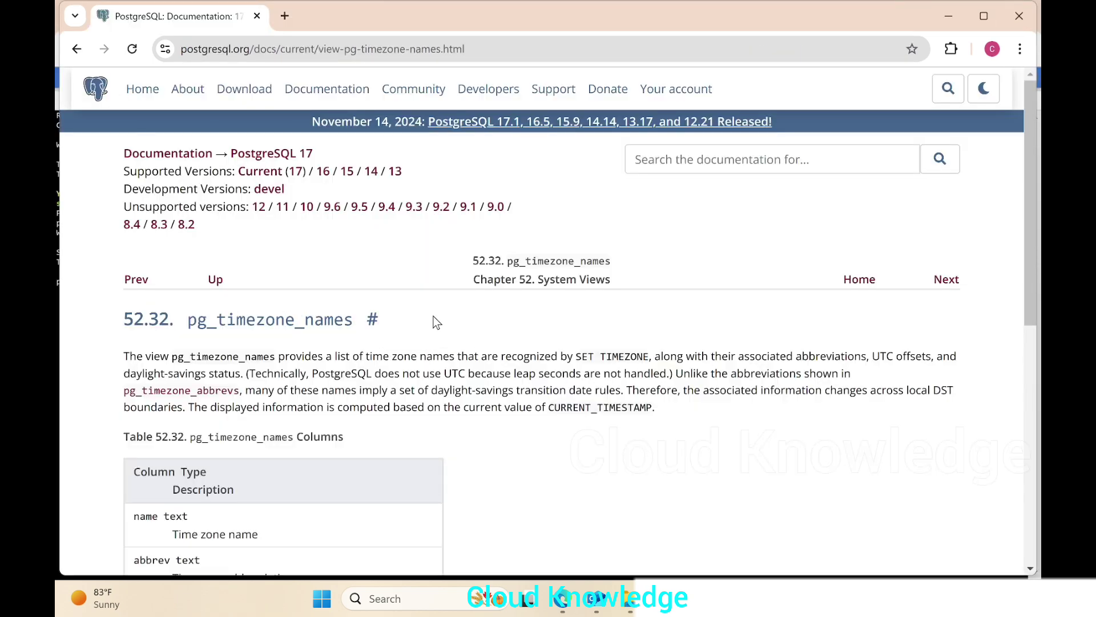
key(alt+Tab)
text(_timezone)
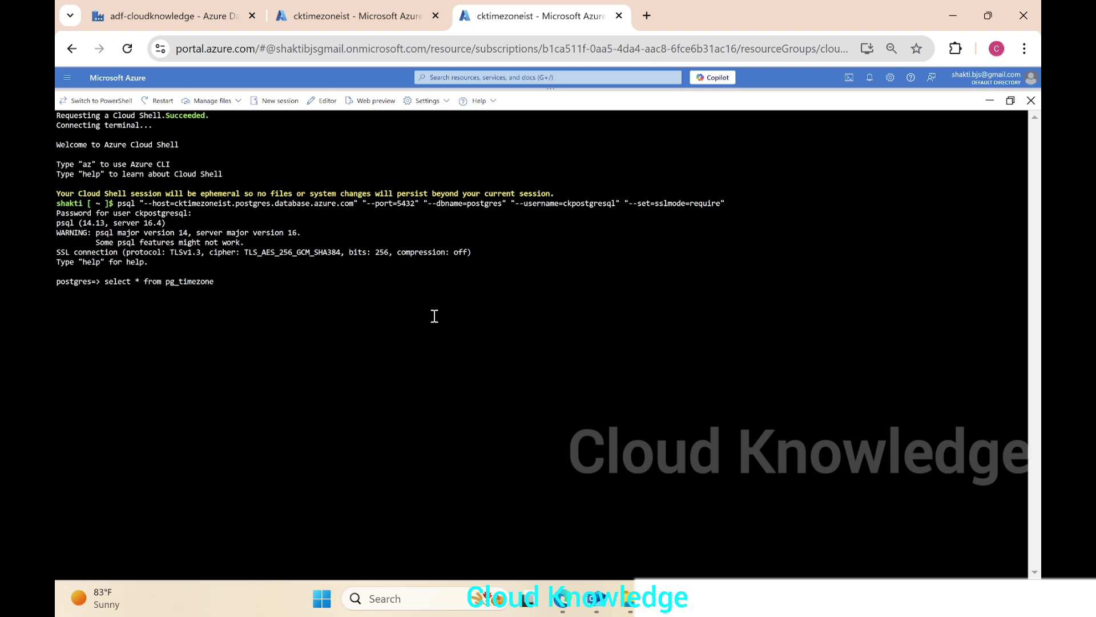
text(_names;)
key(Return)
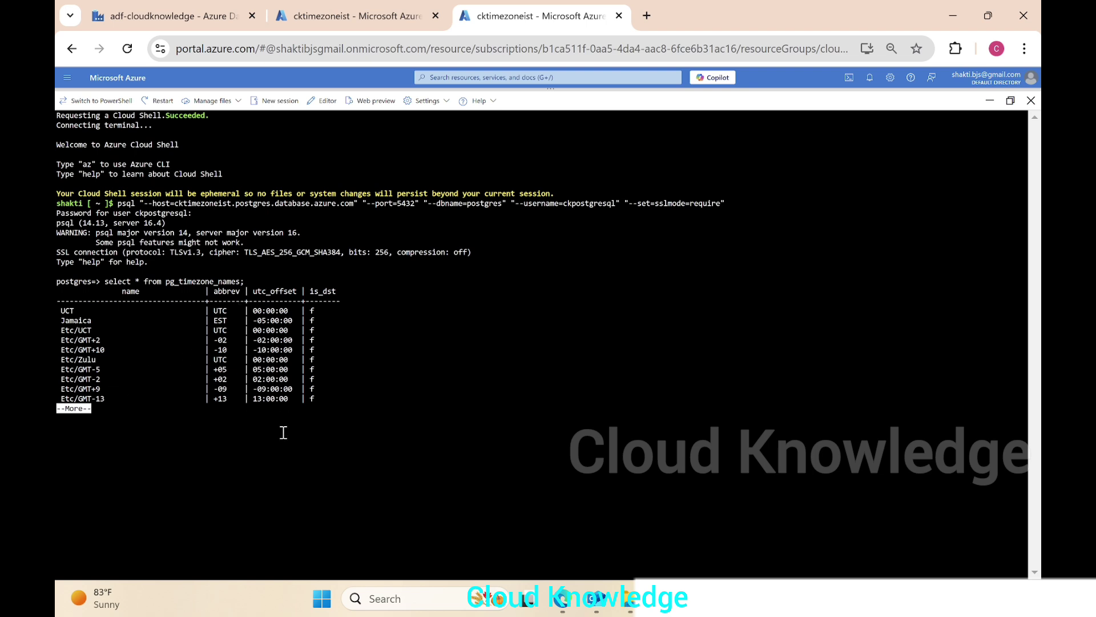
- Page through the full time zone list returned by the query until the psql prompt is back
key(Return)
key(Return)
key(Return)
key(Return)
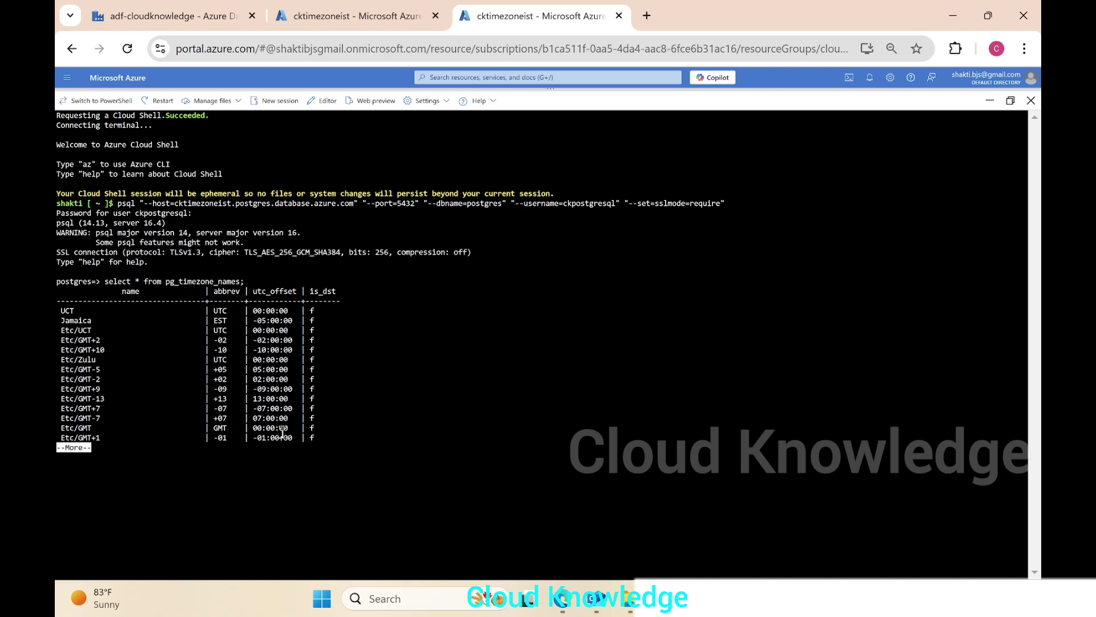
key(Return)
key(Return)
key(Return)
key(Return)
key(Return)
key(Return)
key(Return)
key(Return)
key(Return)
key(Return)
key(Return)
key(Return)
key(Return)
key(Return)
key(Return)
key(Return)
key(Return)
key(Return)
key(Return)
key(Return)
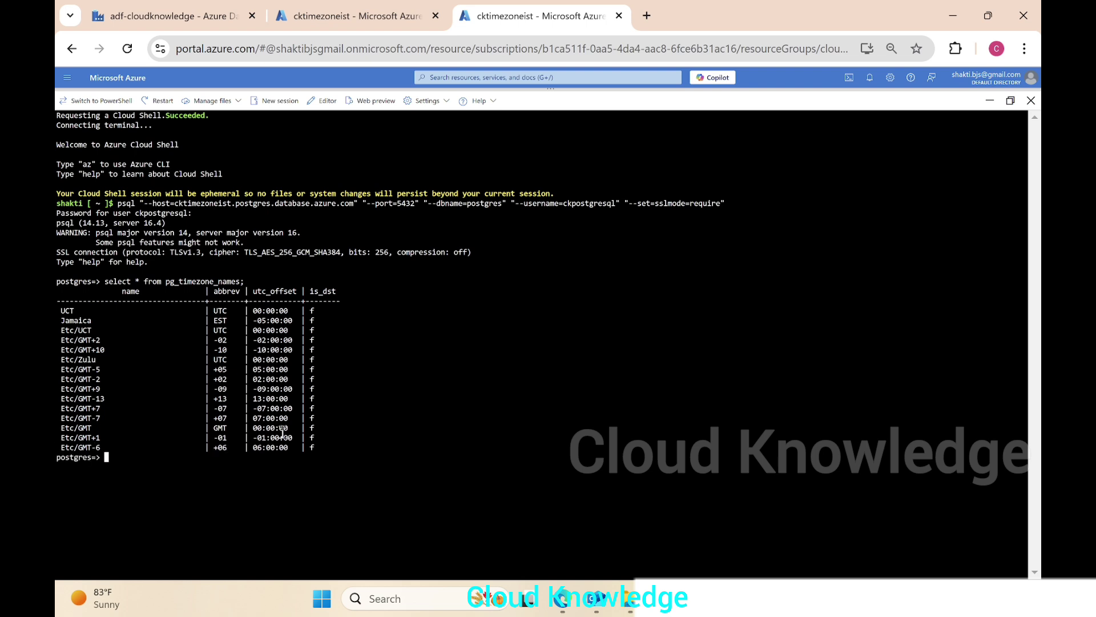
key(Return)
key(Return)
key(Return)
key(Return)
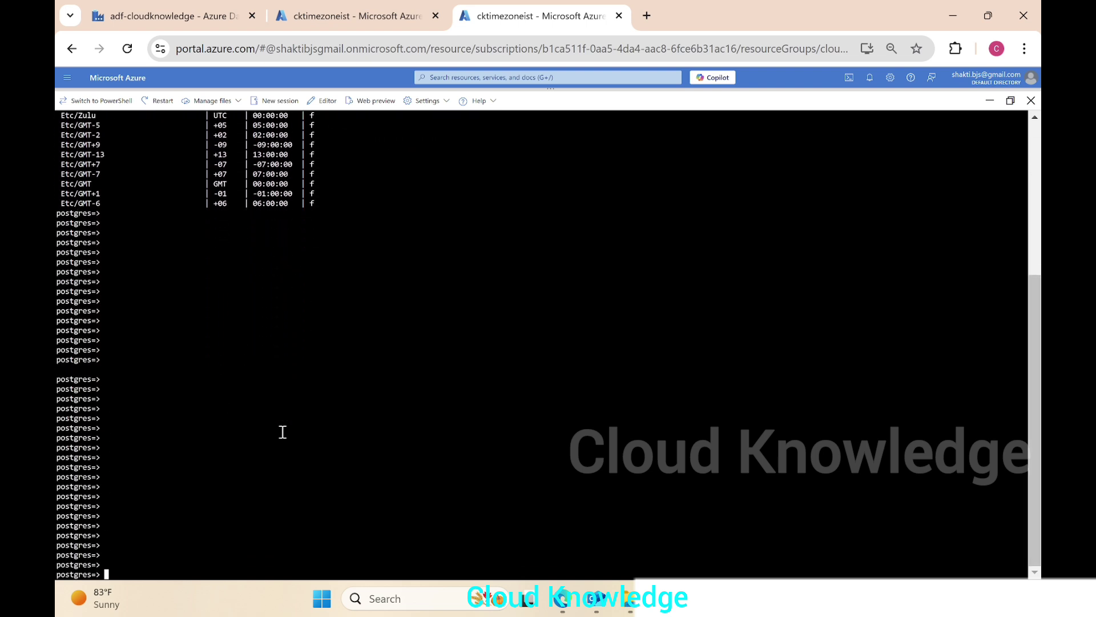
- Run "select * from pg_timezone_names where name like '%Asia%';" to list only the Asian time zones
key(Up)
text(where)
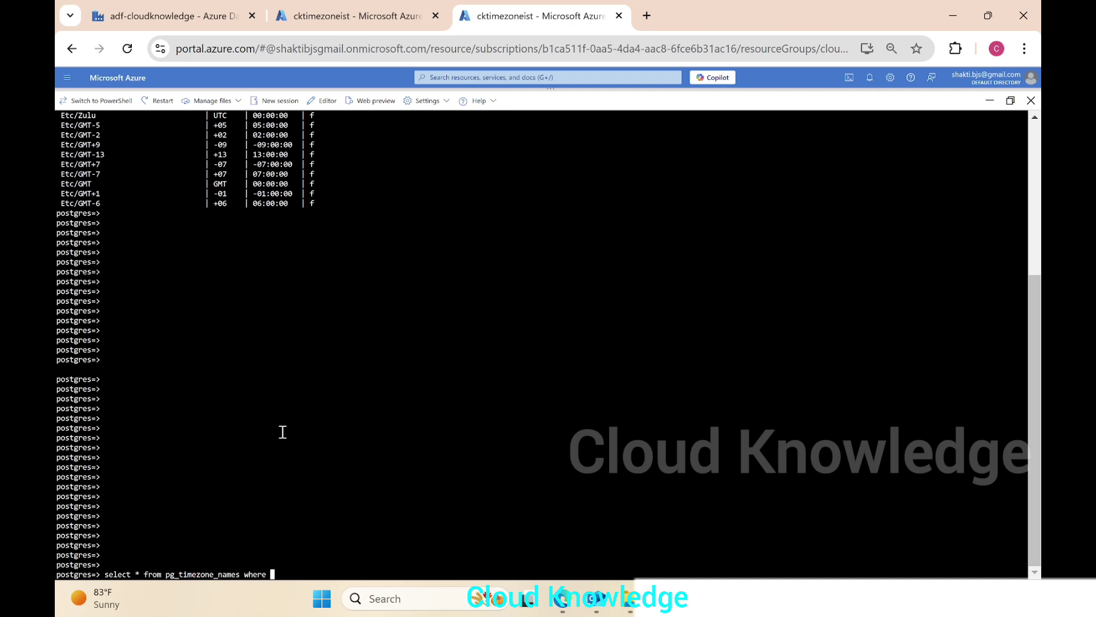
scroll(309, 434, up, 10)
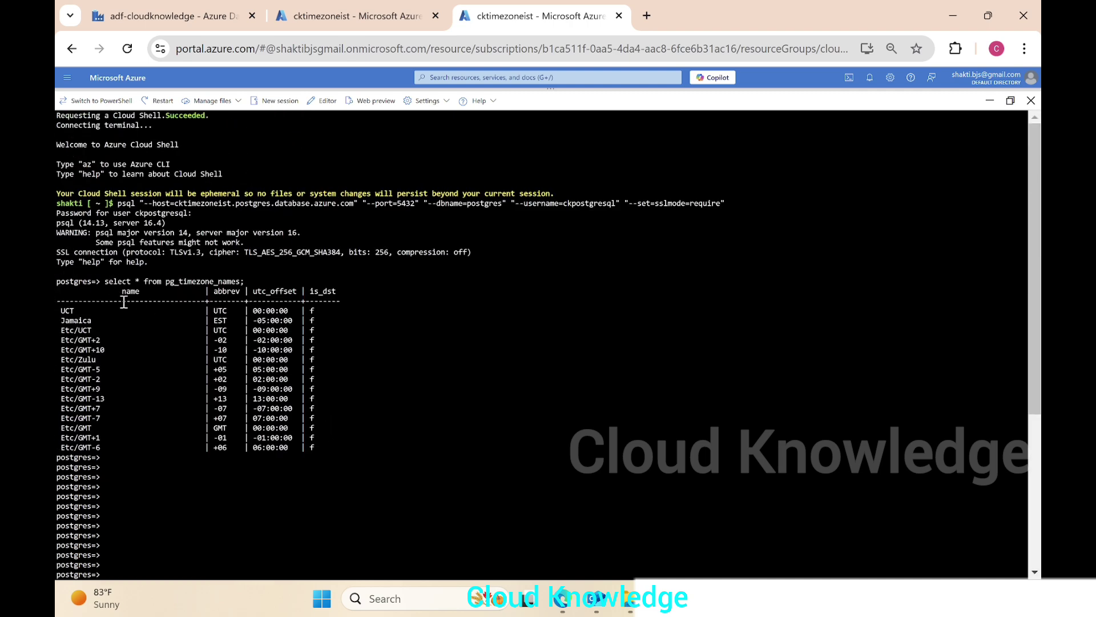
scroll(272, 481, down, 10)
text(names where n)
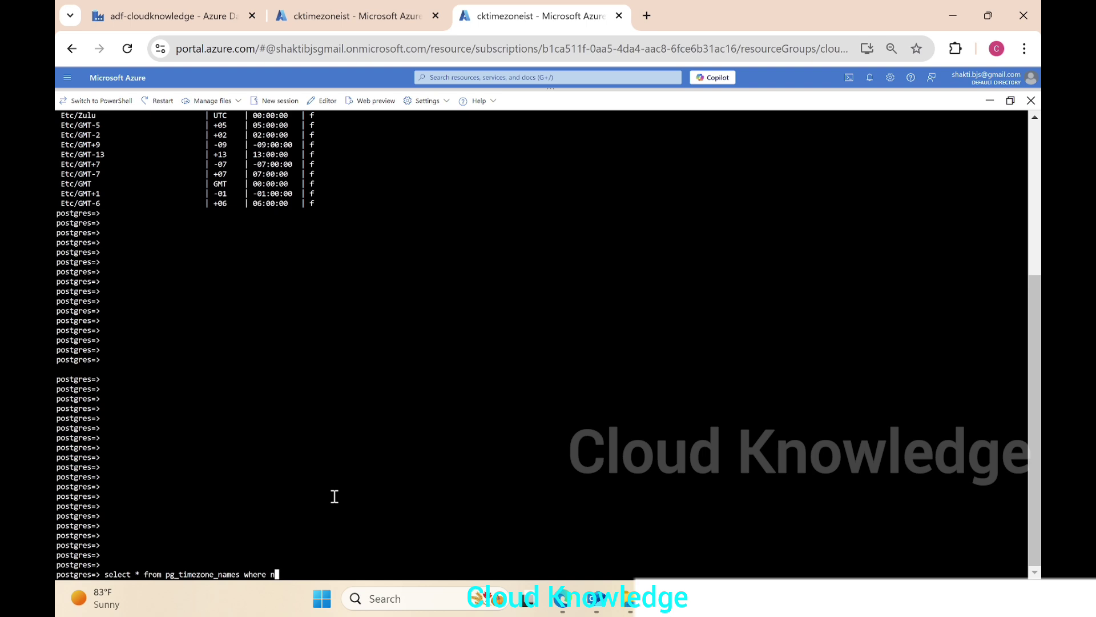
text( like ')
text(%Asia%';)
key(Return)
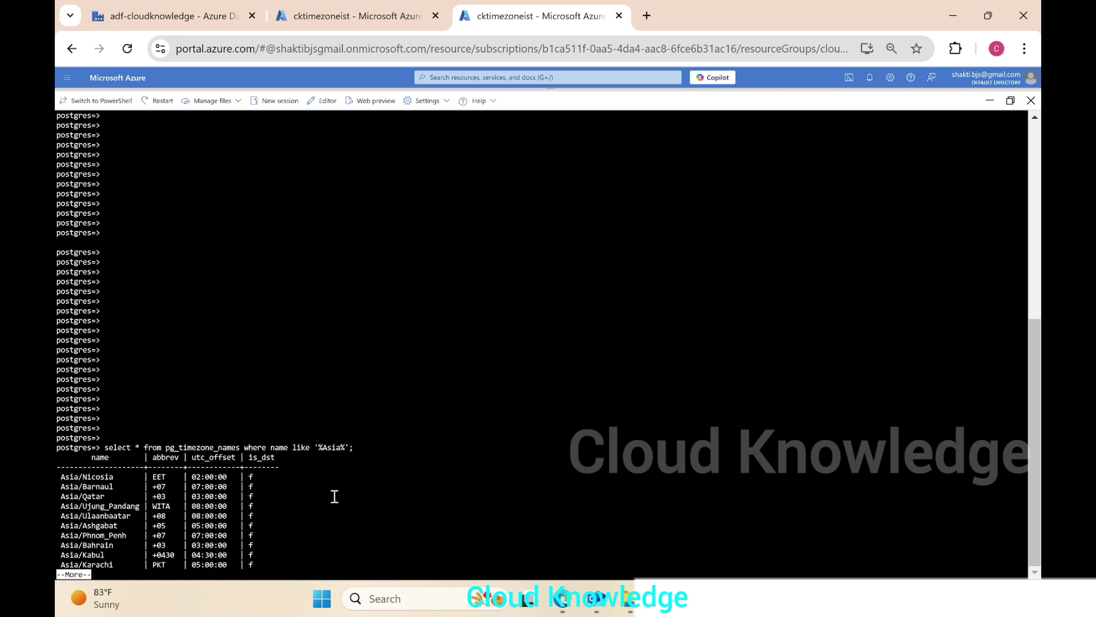
- Page through all the Asian time zone rows to the end of the query output
key(Return)
key(Return)
key(Return)
key(Return)
key(Return)
key(Return)
key(Return)
key(Return)
key(Return)
key(Return)
key(Return)
key(Return)
key(Return)
key(Return)
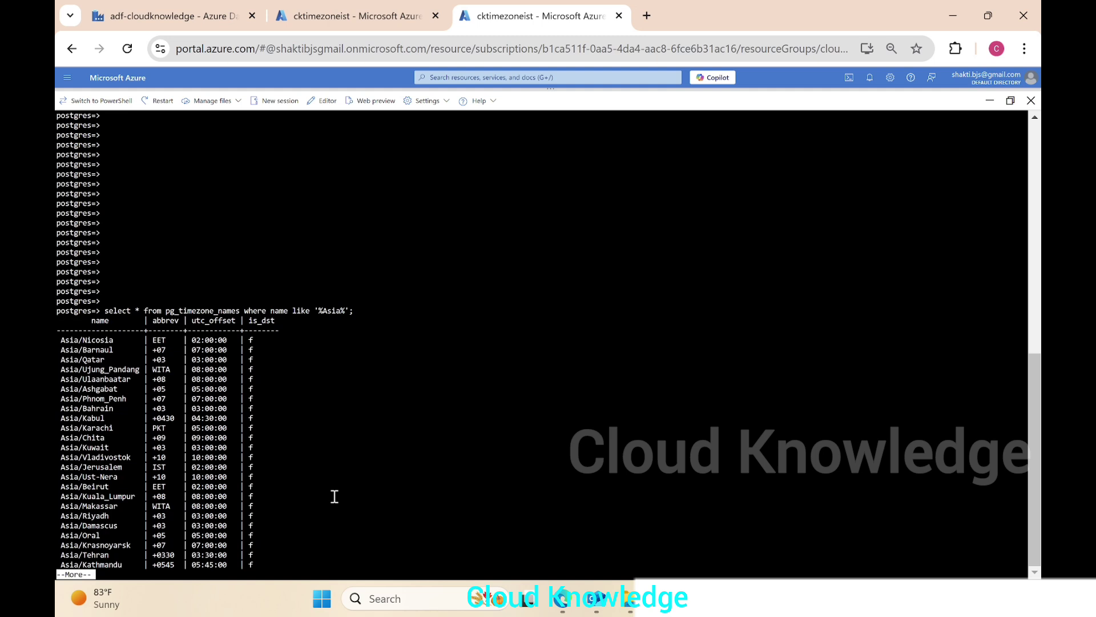
key(Return)
key(Return)
key(Return)
key(Return)
key(Return)
key(Return)
key(Return)
key(Return)
key(Return)
key(Return)
key(Return)
key(Return)
key(Return)
key(Return)
key(Return)
key(Return)
key(Return)
key(Return)
key(Return)
key(Return)
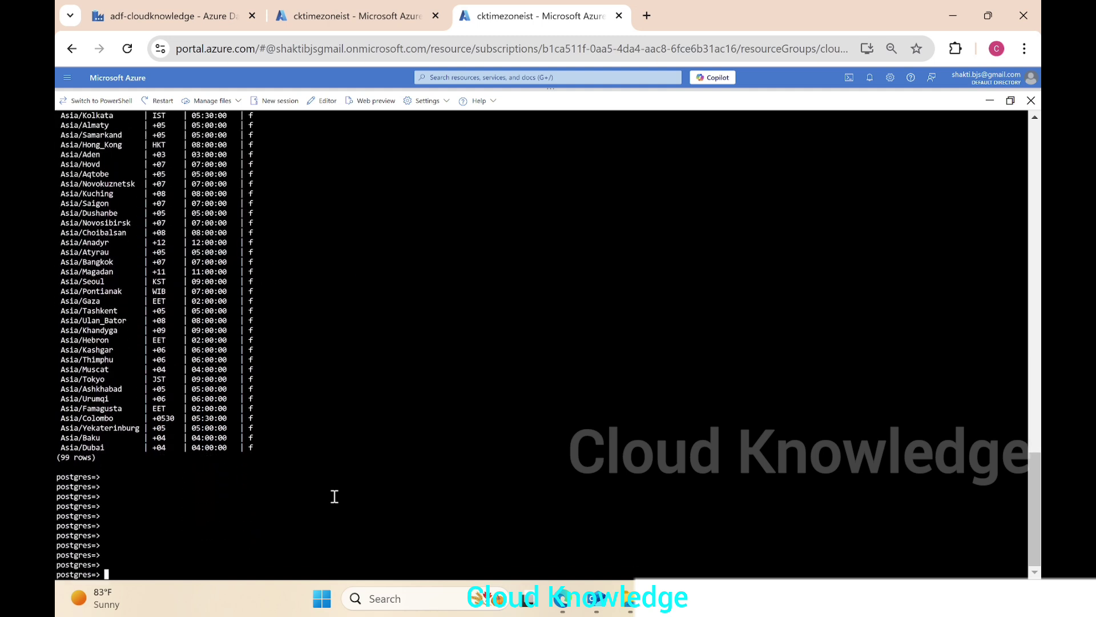
- Examine the Asian time zone rows for the Asia/Kolkata entry with abbreviation IST and highlight its name
scroll(301, 463, up, 8)
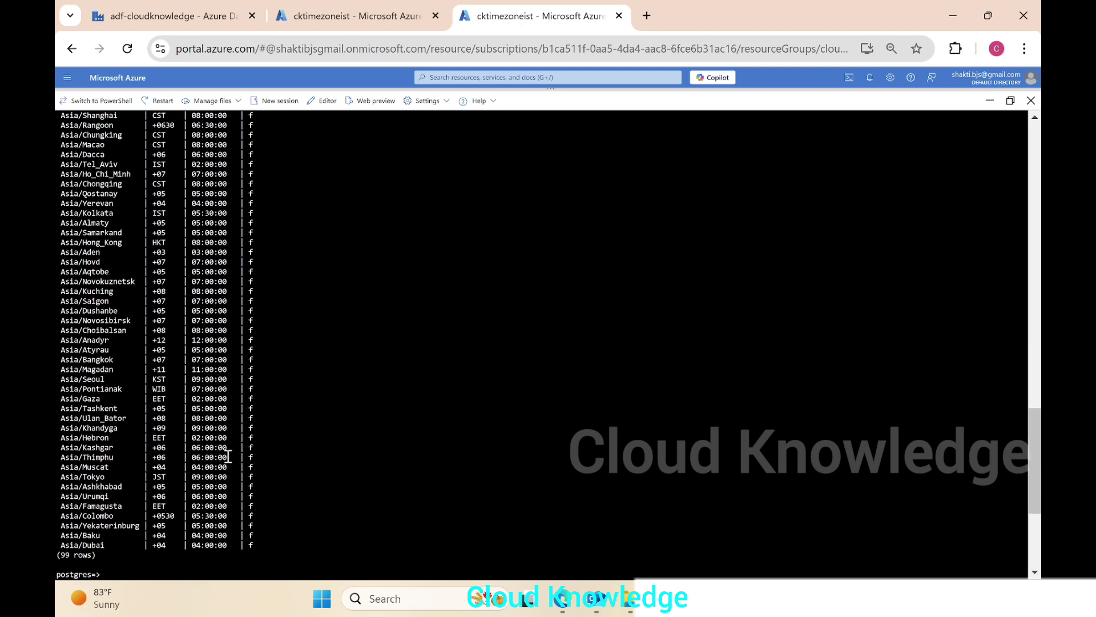
scroll(225, 455, up, 20)
scroll(347, 424, down, 20)
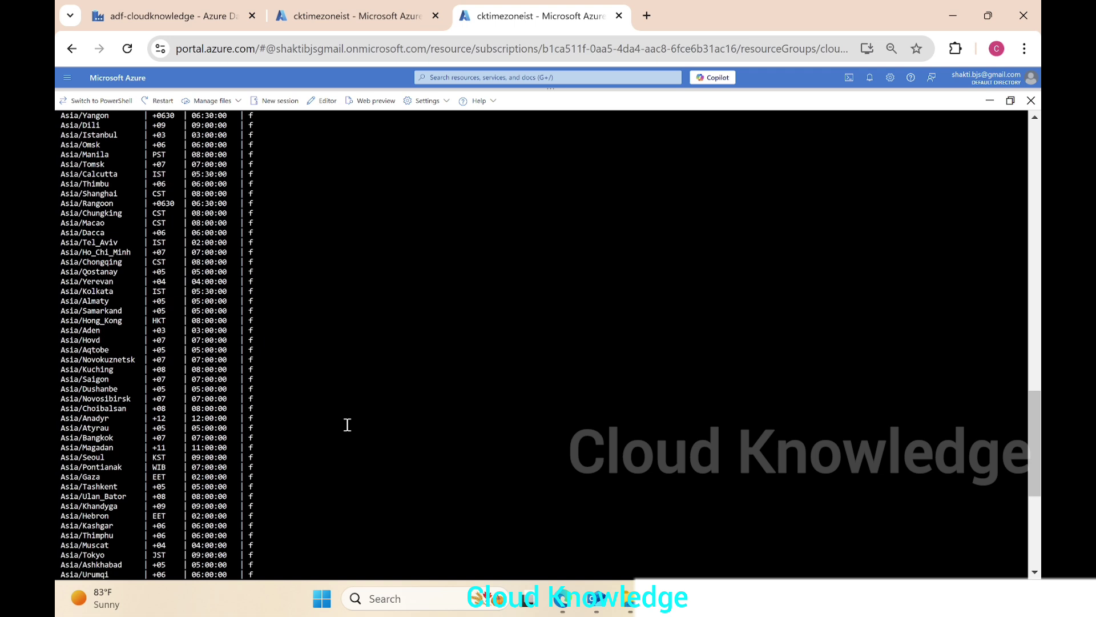
scroll(347, 424, down, 5)
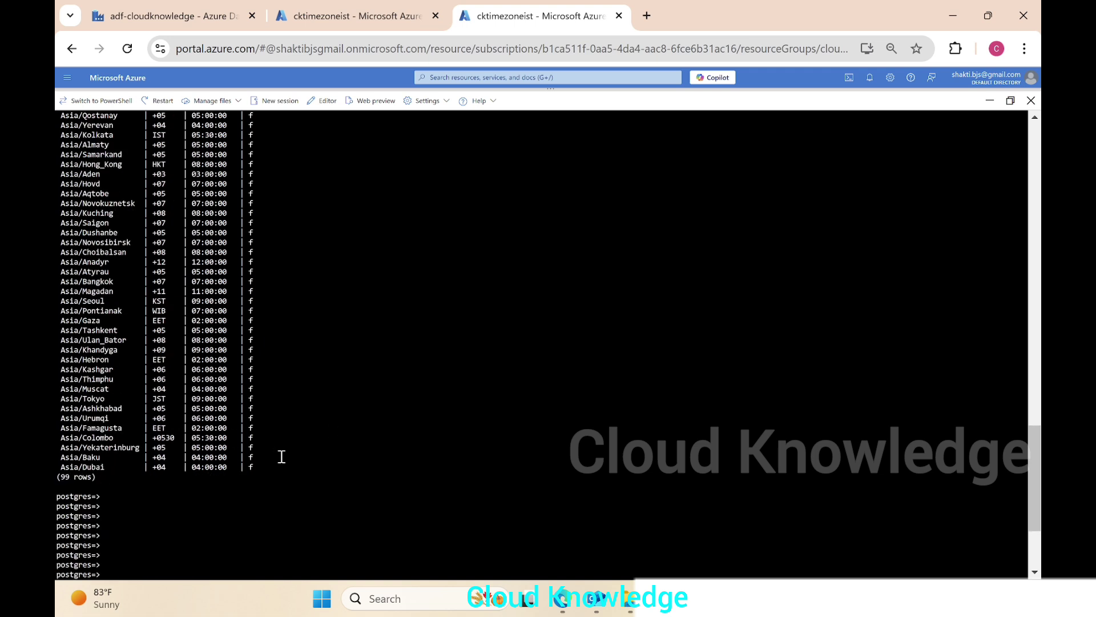
scroll(281, 456, up, 5)
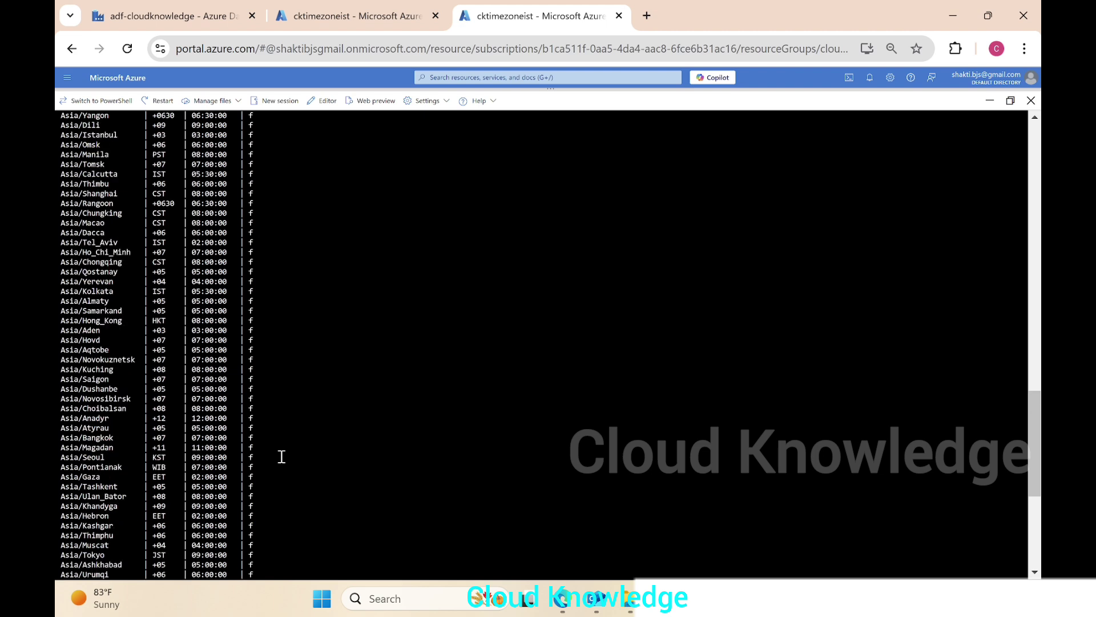
scroll(281, 457, up, 2)
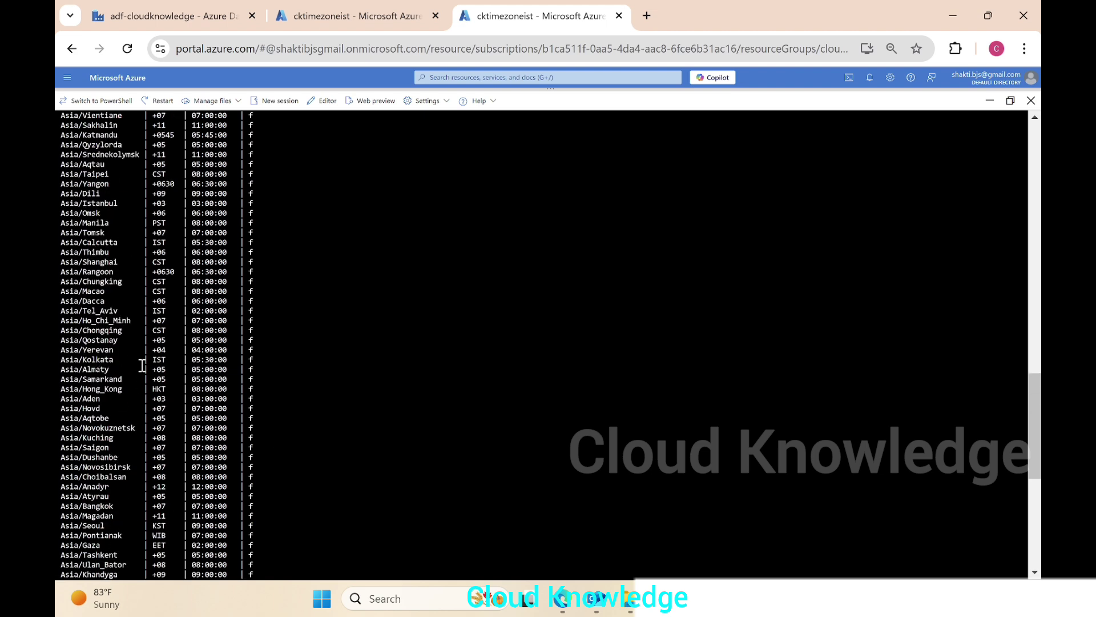
drag(172, 364, 57, 368)
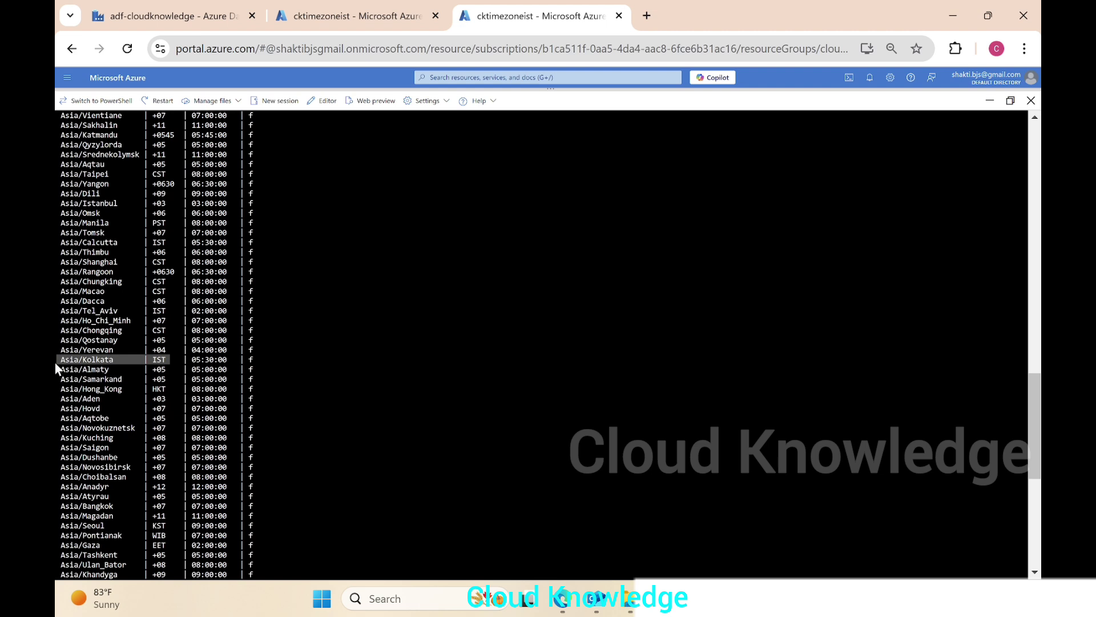
click(156, 357)
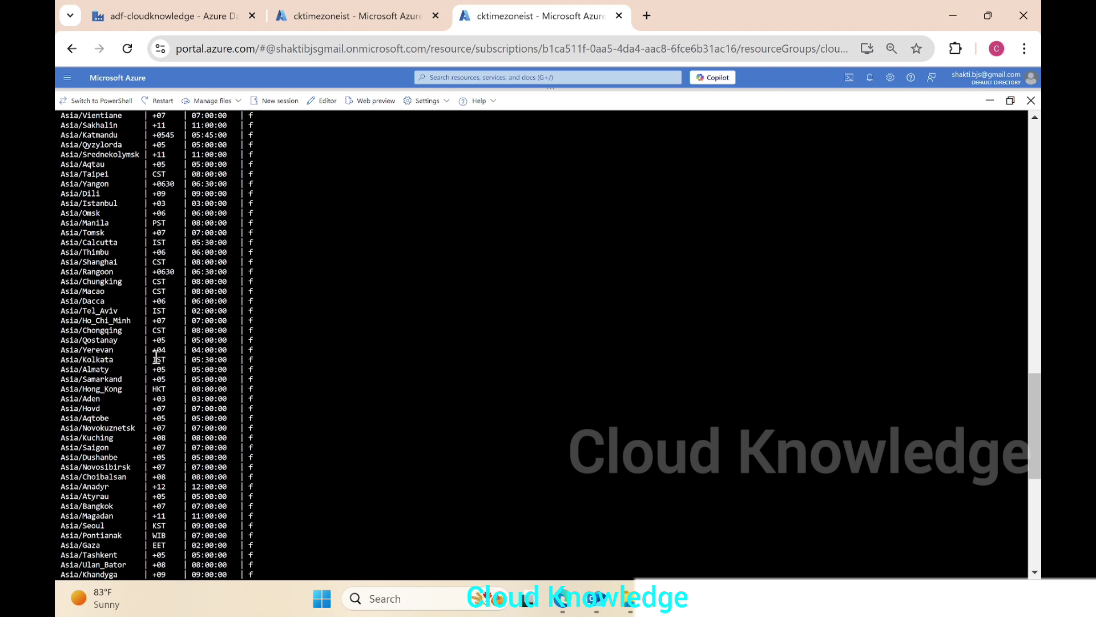
double_click(156, 357)
drag(117, 360, 56, 362)
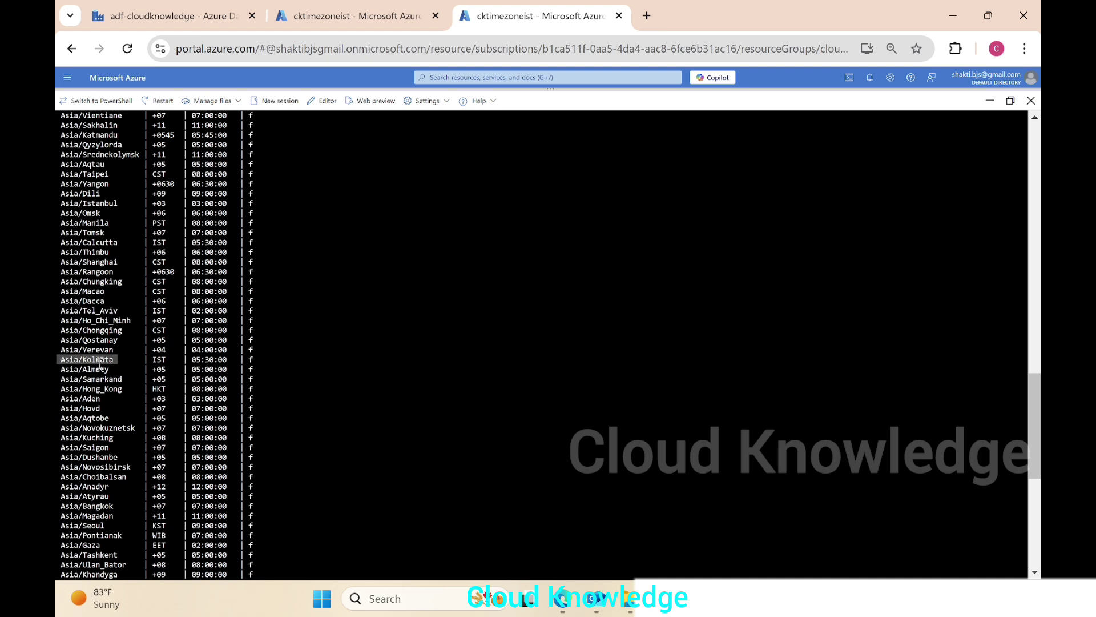
- Set the TimeZone server parameter of cktimezoneist to Asia/Kolkata, save the change, and open the notifications for its deployment
click(342, 16)
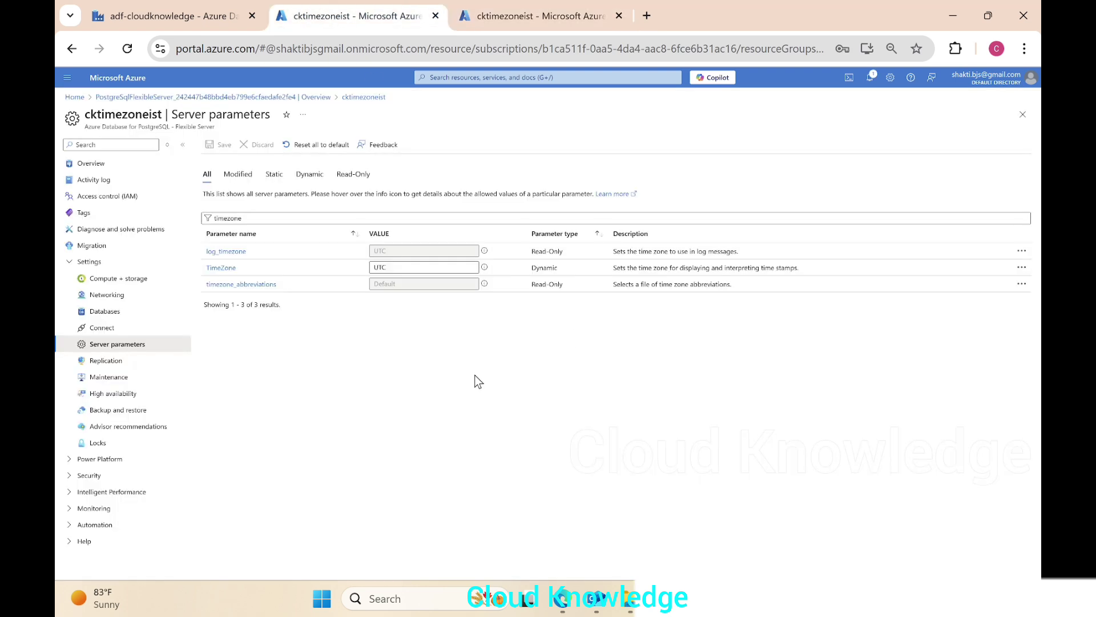
click(383, 267)
mouse_move(487, 272)
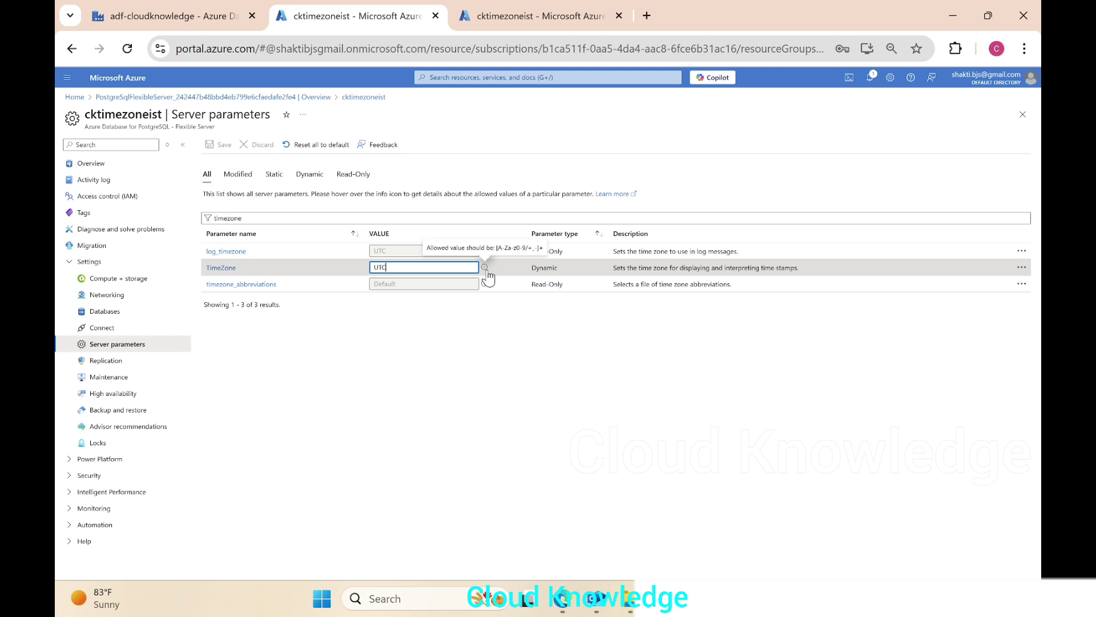
key(BackSpace)
key(BackSpace)
key(BackSpace)
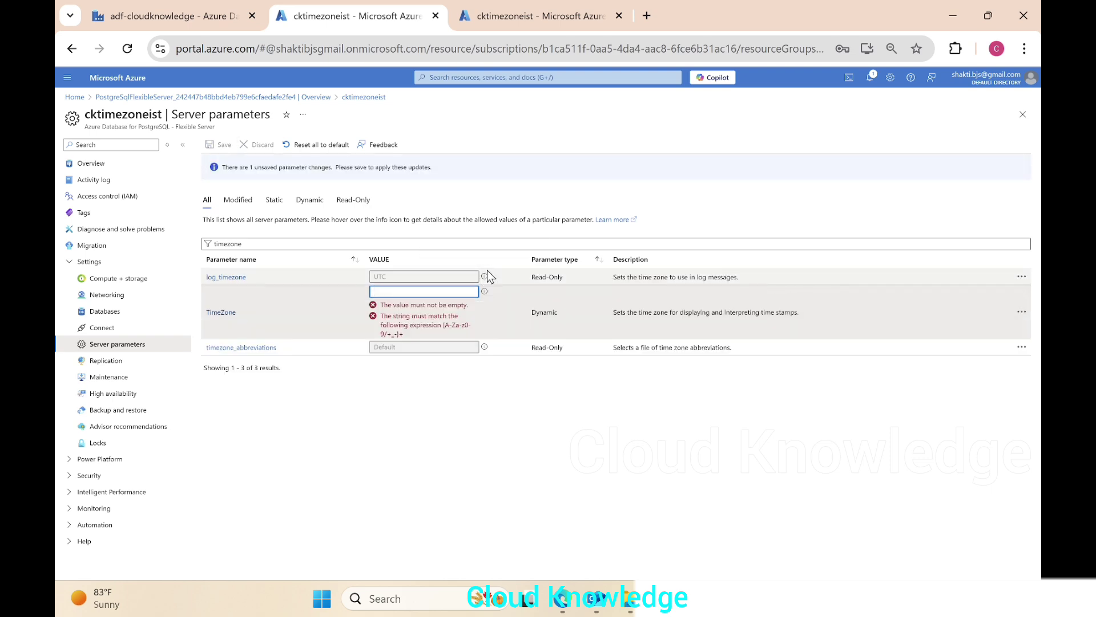
text(Asia/Kolkata)
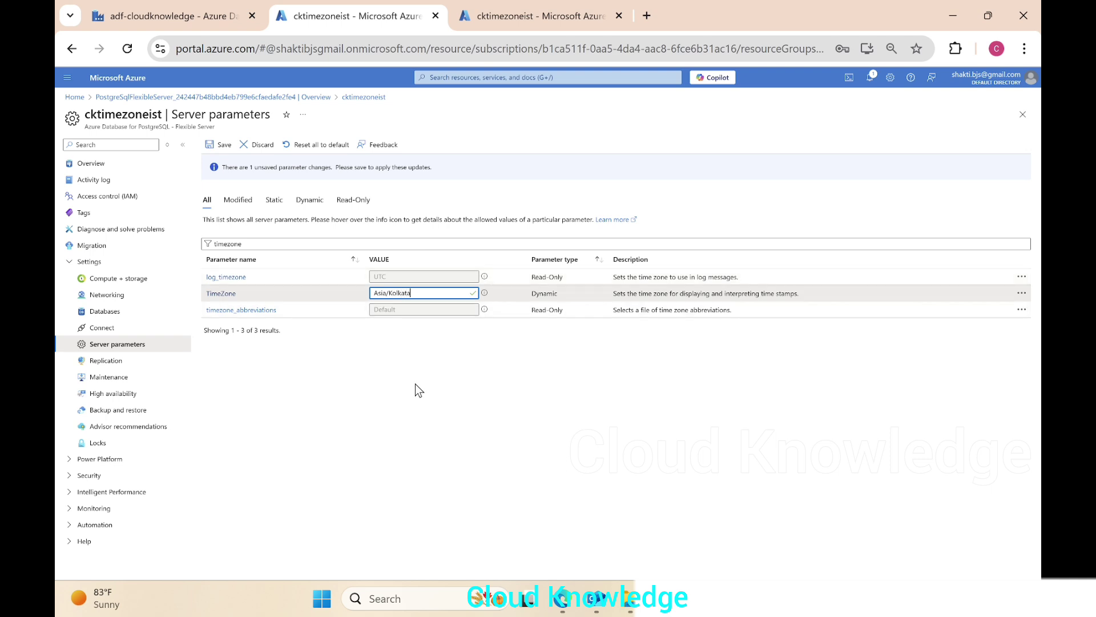
click(221, 147)
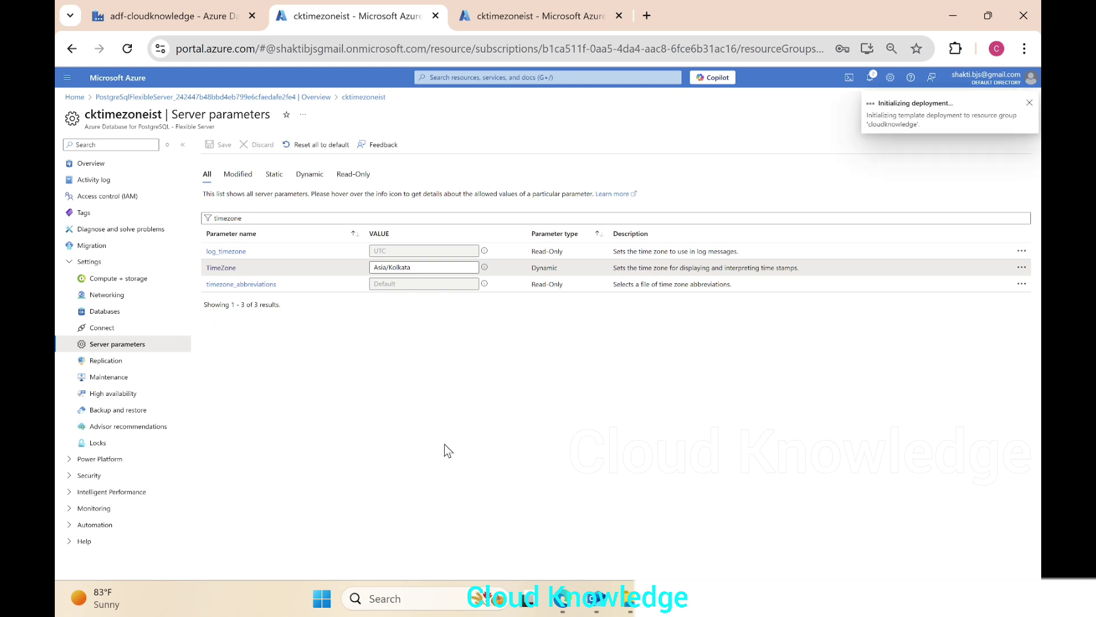
click(872, 82)
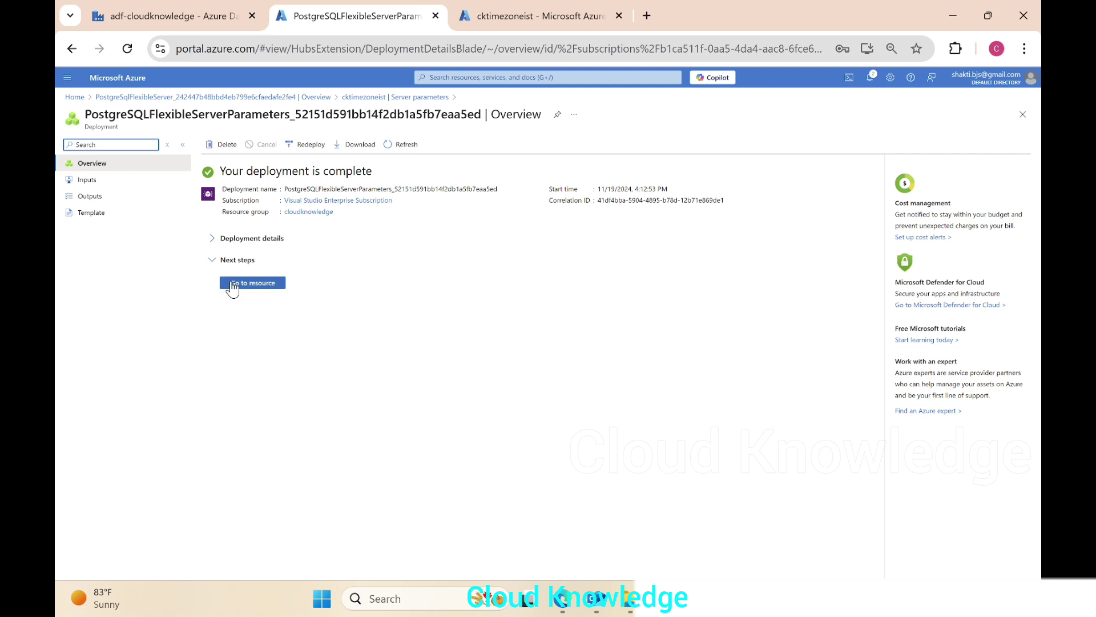
- Open the deployed TimeZone configuration resource to review its properties, and return through the server parameters to the cktimezoneist overview
click(249, 286)
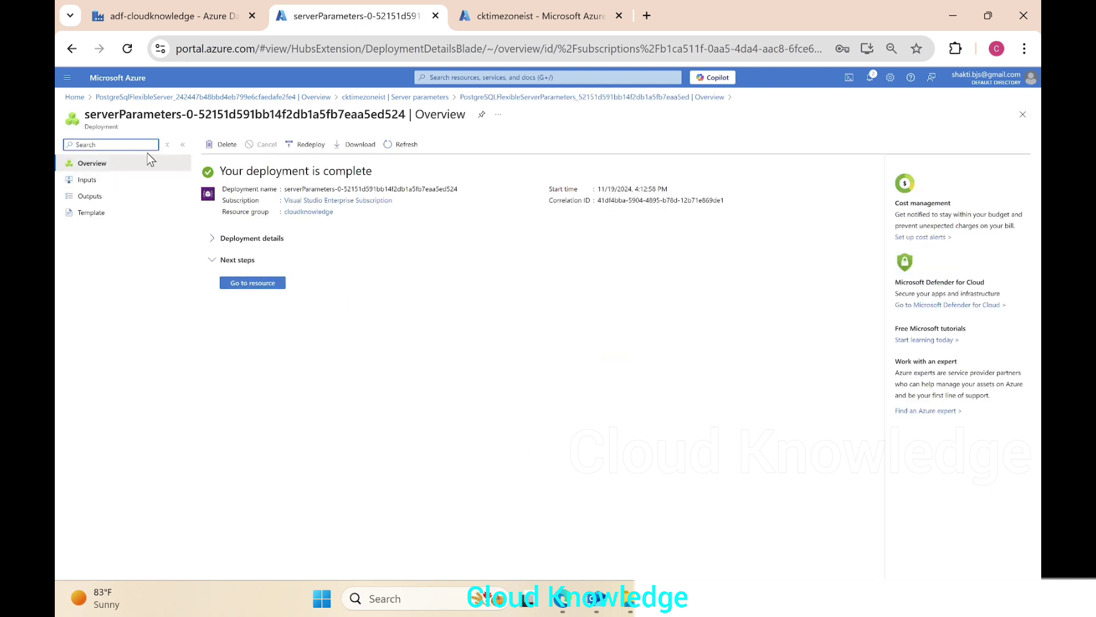
click(265, 284)
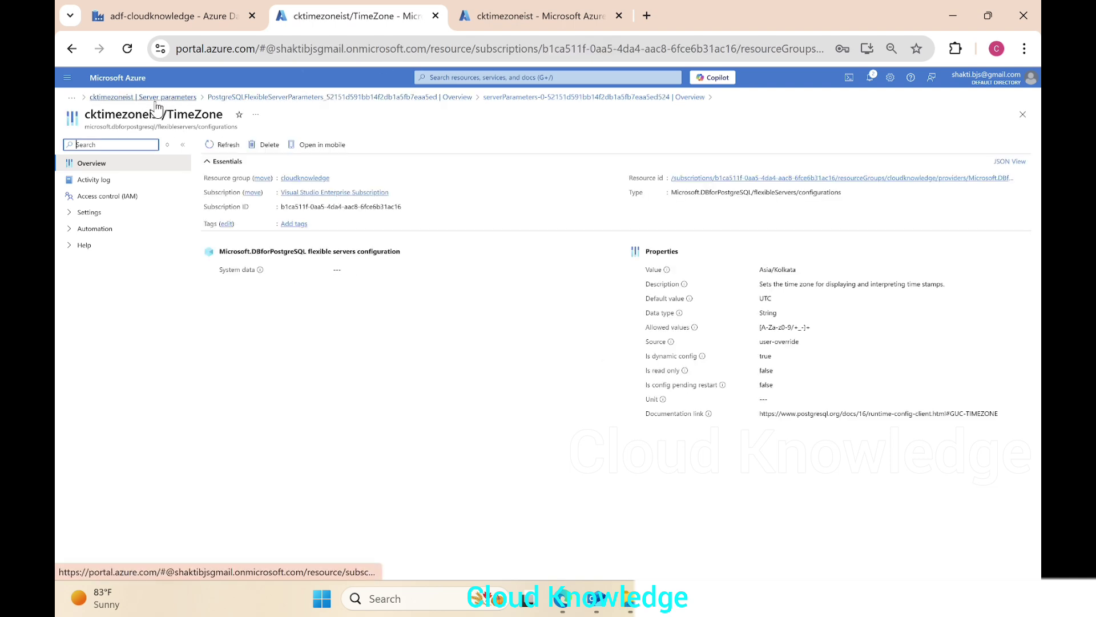
click(156, 99)
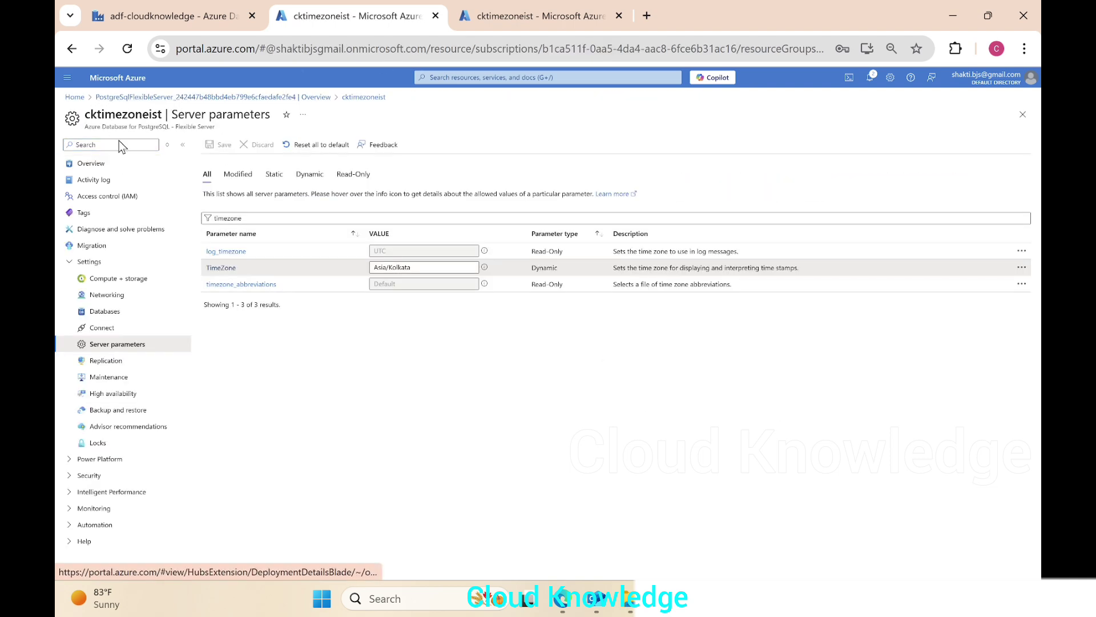
click(100, 169)
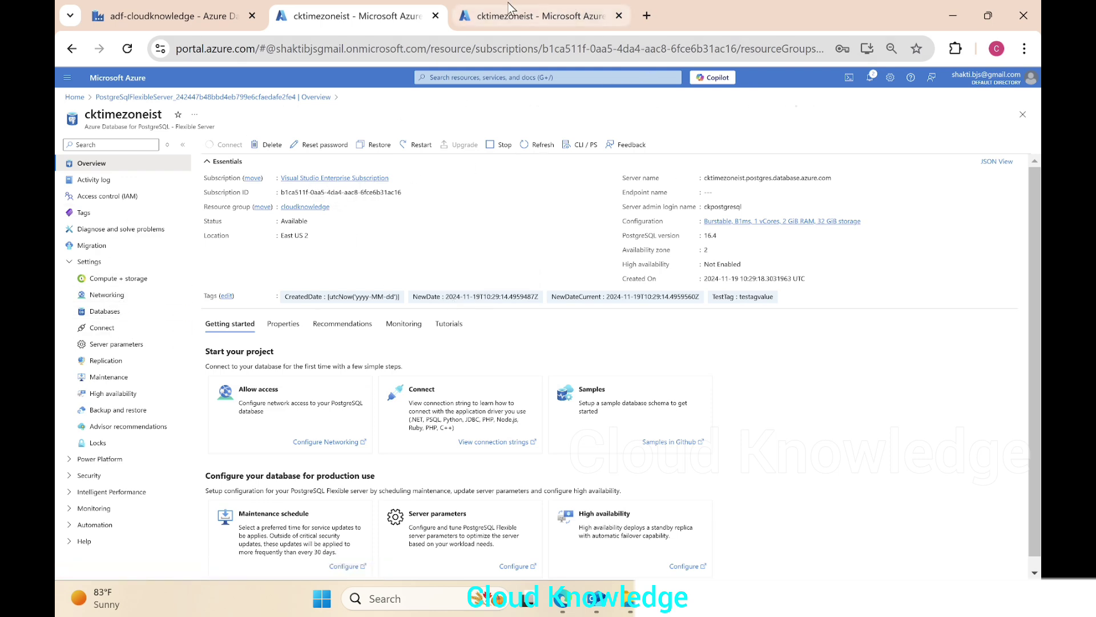
- Run "show timezone;" at the postgres prompt in the Cloud Shell psql session to check the server's time zone
click(502, 19)
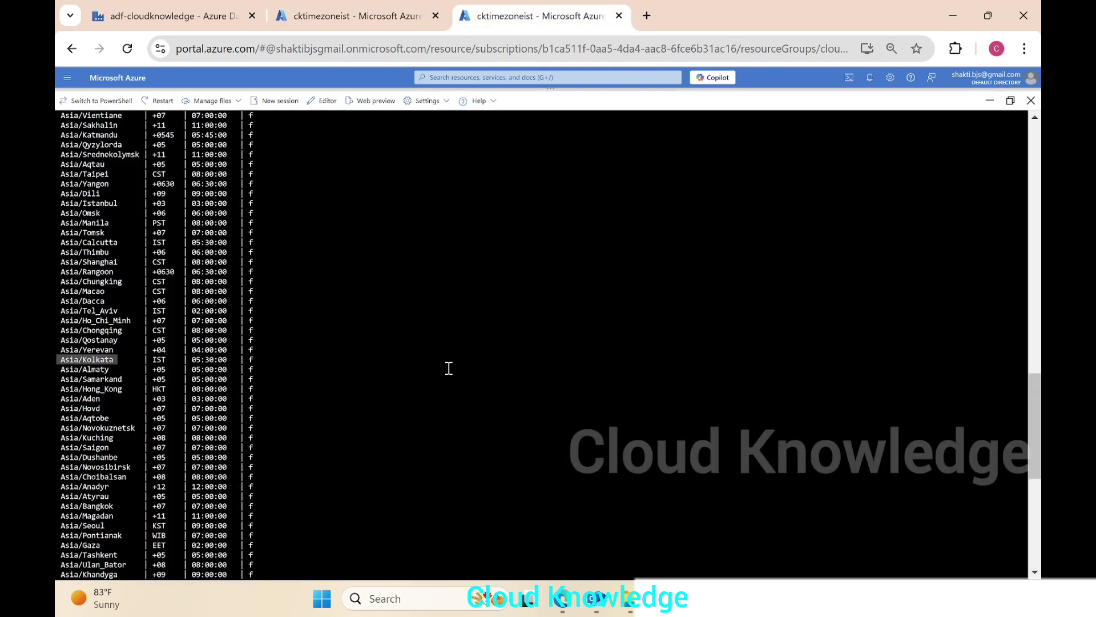
scroll(771, 414, down, 13)
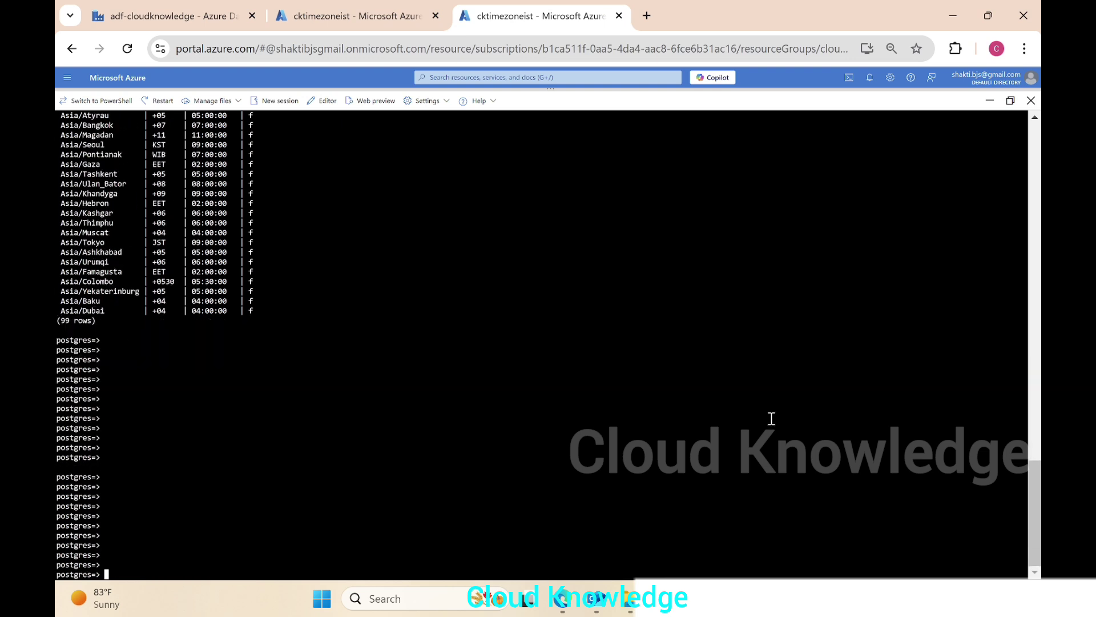
text(show timezone;)
key(Return)
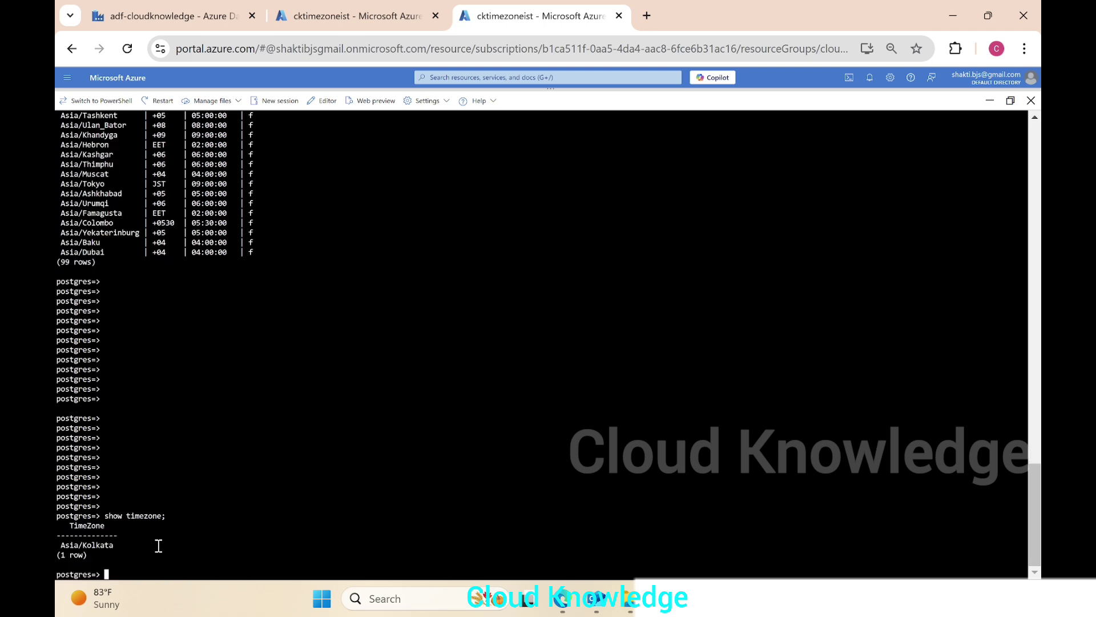
- Revisit the earlier Asian time zone query in the psql output and highlight pg_timezone_names in its statement
scroll(456, 412, up, 20)
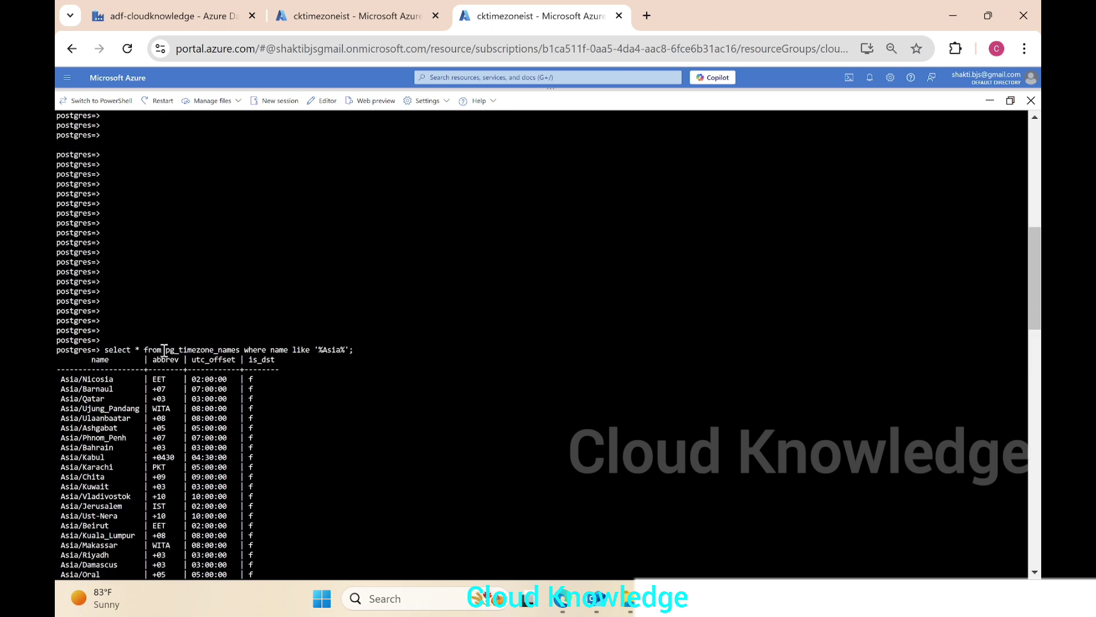
drag(163, 350, 249, 350)
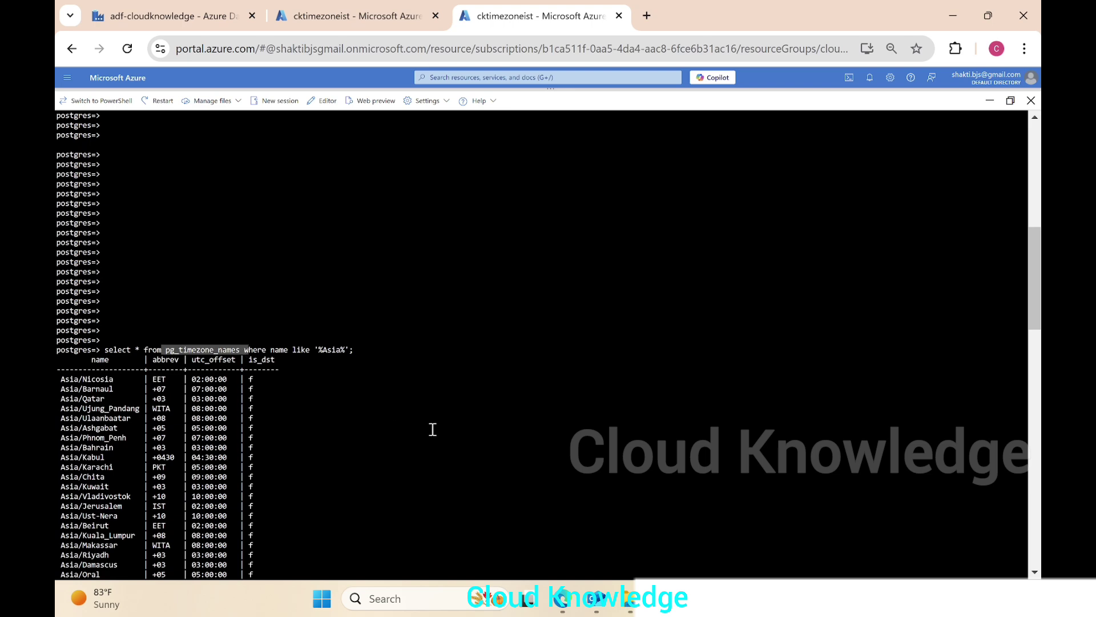
scroll(432, 430, down, 20)
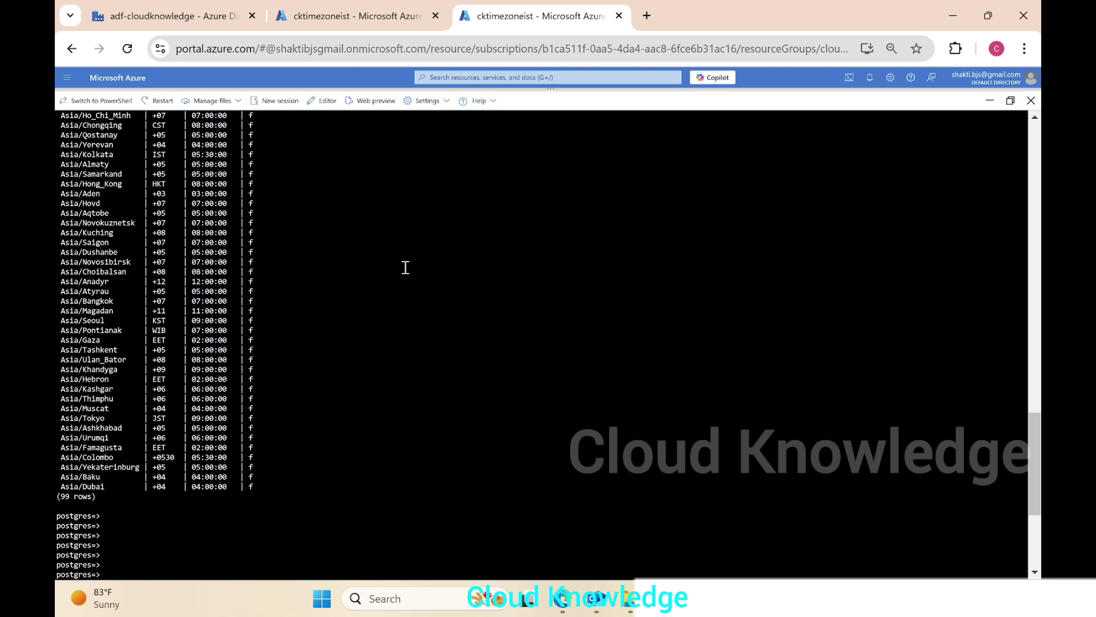
- Compare the TimeZone value in cktimezoneist's server parameters, filtered by "timezone", with the psql output of "show timezone;"
click(334, 15)
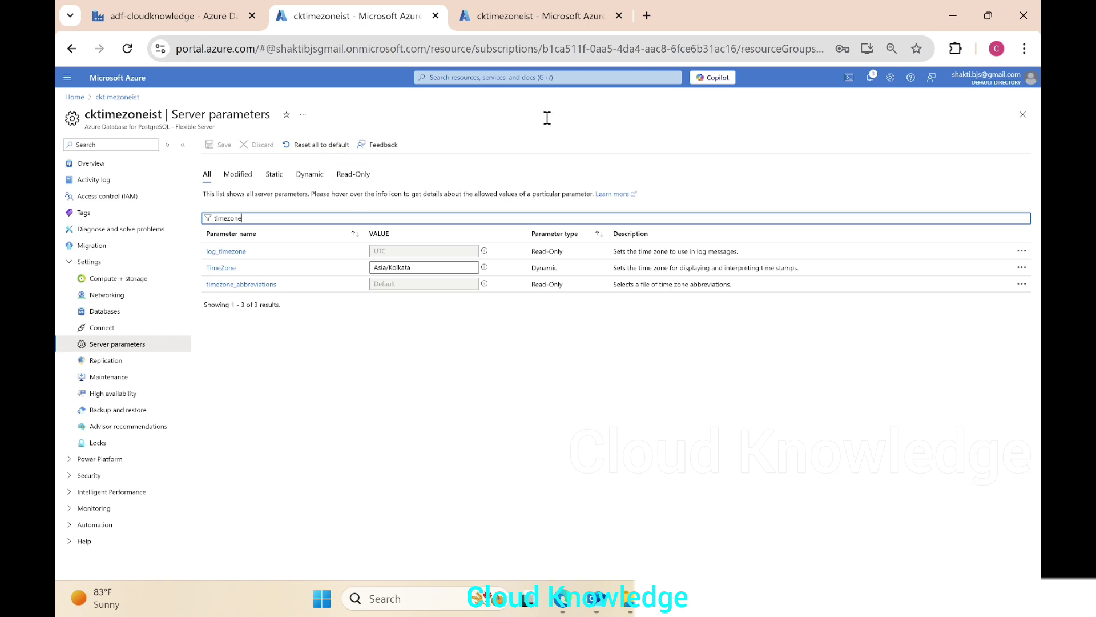
click(518, 13)
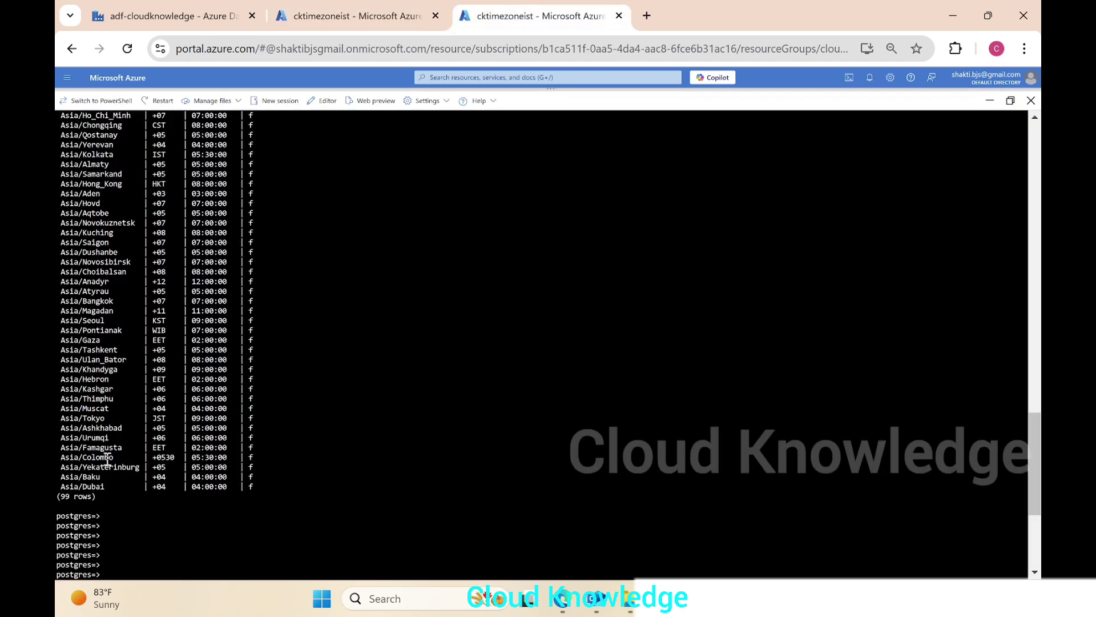
scroll(448, 484, down, 5)
scroll(448, 484, down, 3)
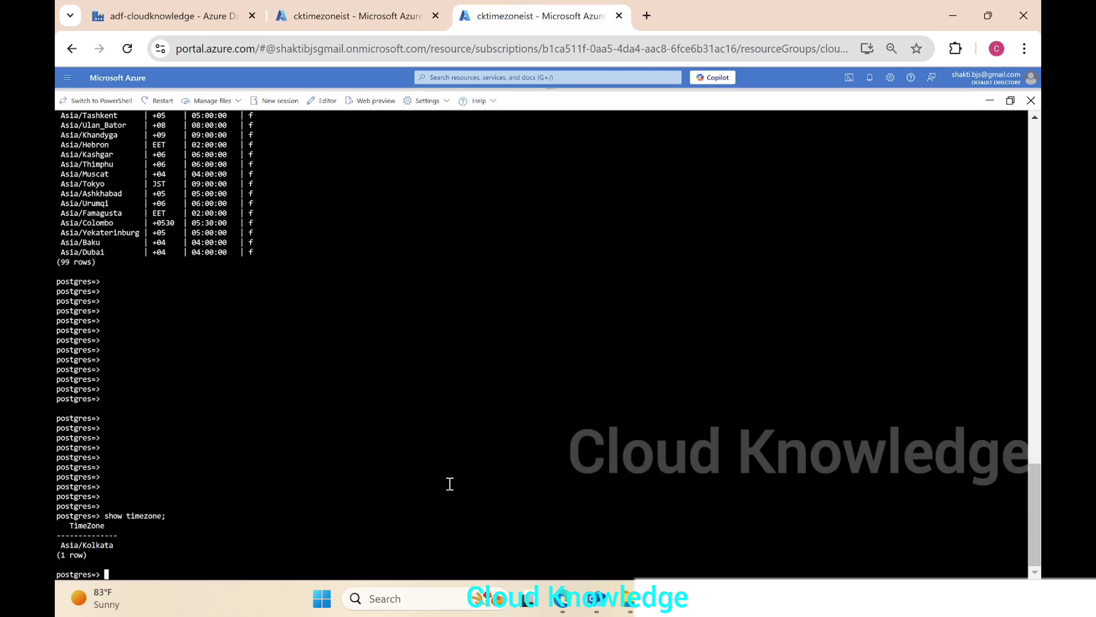